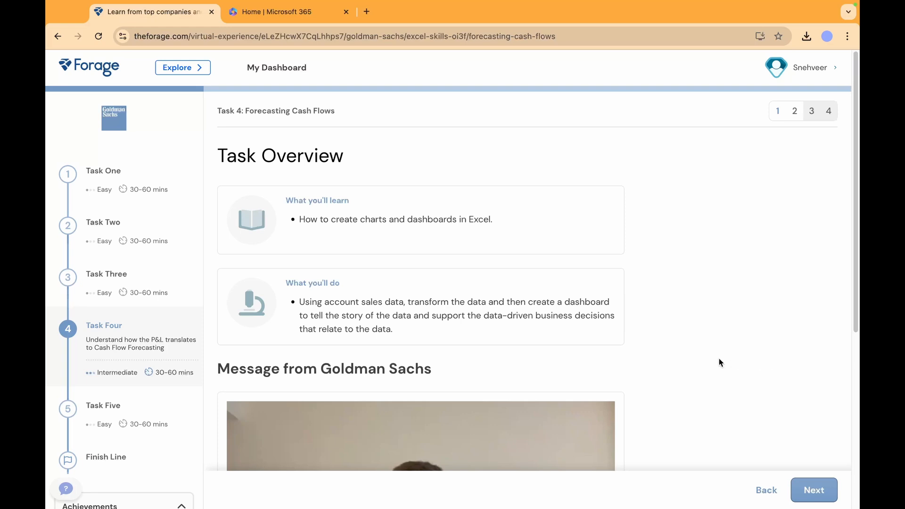
Step: Proceed to the Task 4 instructions and download the Cash Flow Excel template
scroll(684, 362, "down", 6)
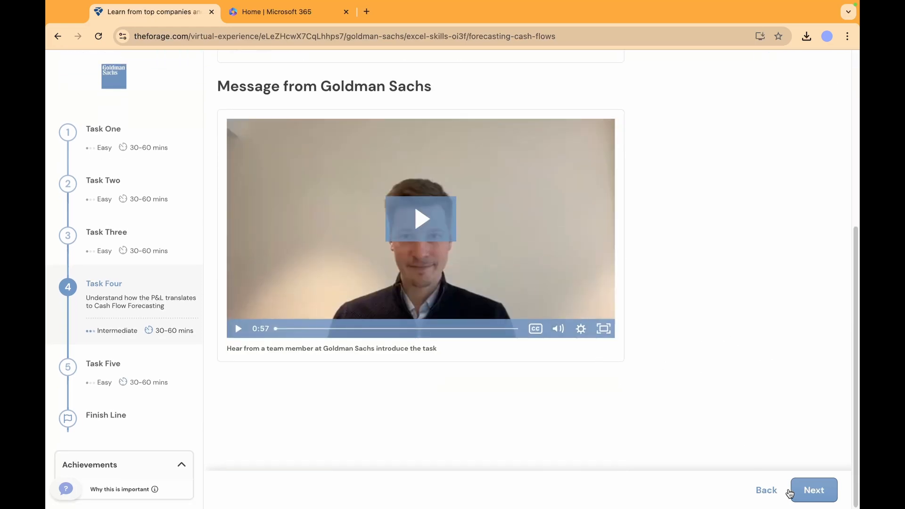
left_click(797, 490)
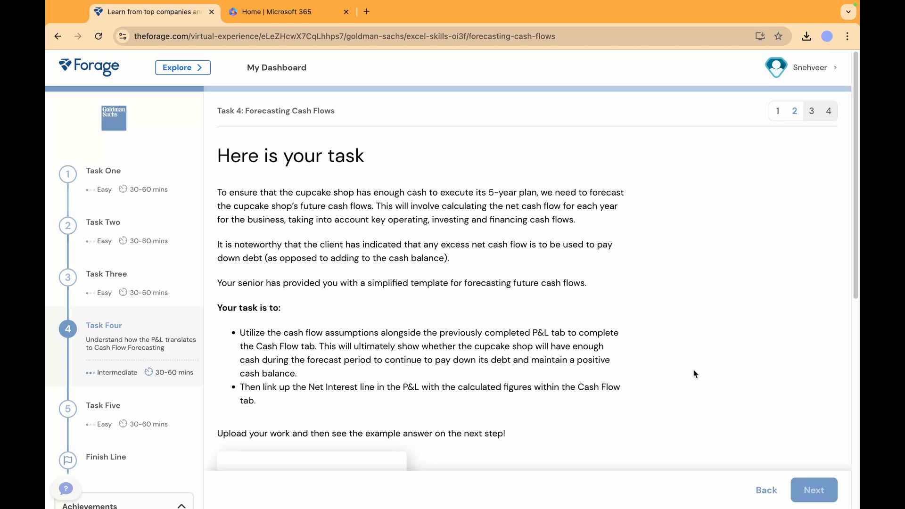
scroll(694, 370, "down", 4)
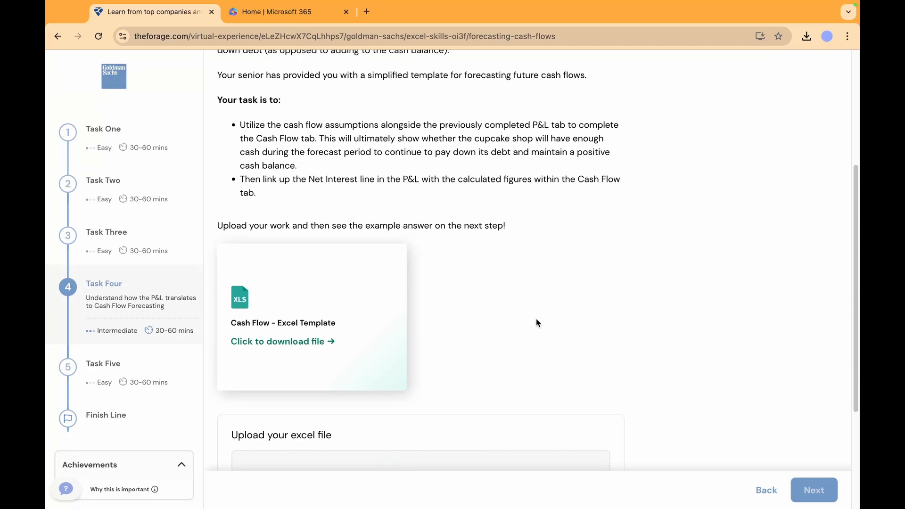
left_click(300, 342)
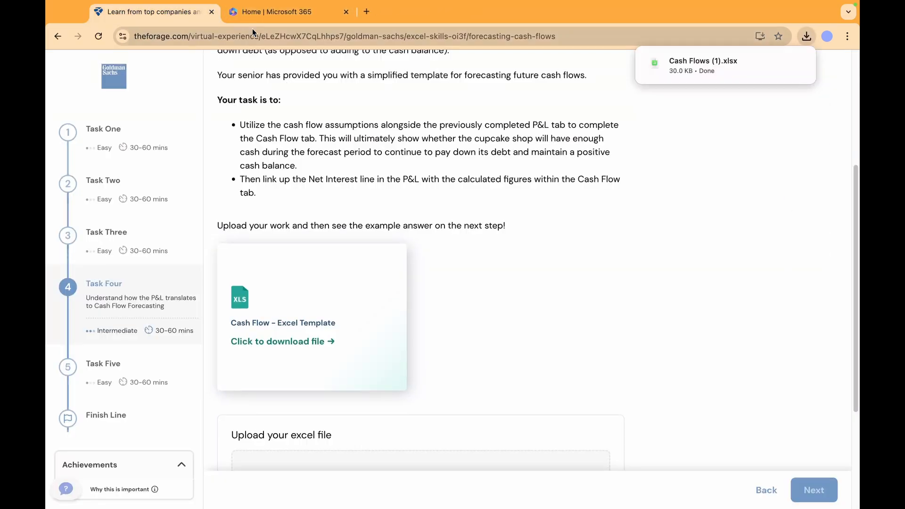
Step: Switch to Microsoft 365 Excel and upload the downloaded Cash Flows (1).xlsx workbook to open it
left_click(293, 11)
left_click(65, 283)
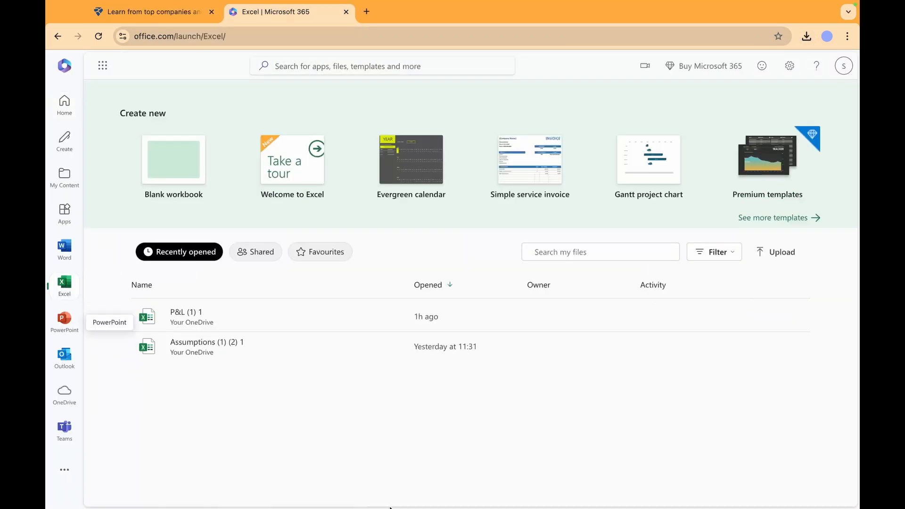
left_click(793, 253)
left_click(647, 390)
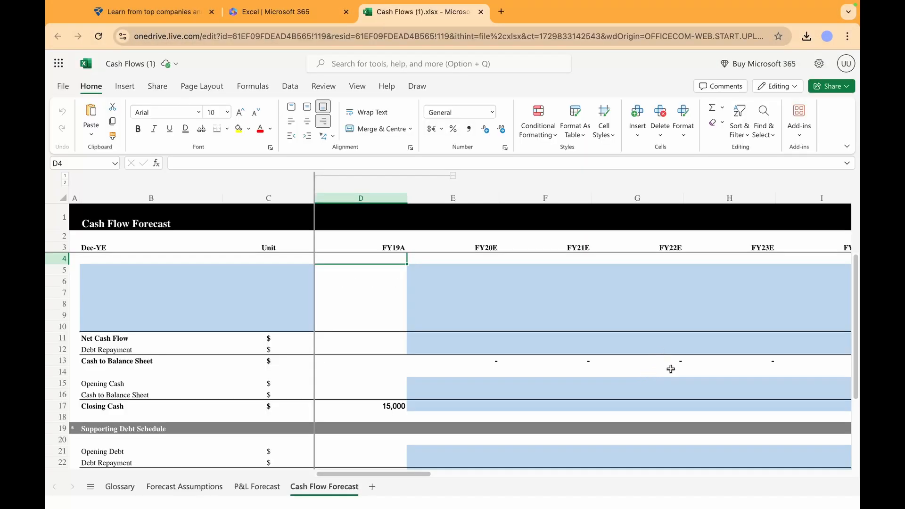
Step: Review the workbook's Forecast Assumptions, P&L Forecast and Glossary sheets, and read the guidance notes beside the Cash Flow Forecast
left_click(203, 492)
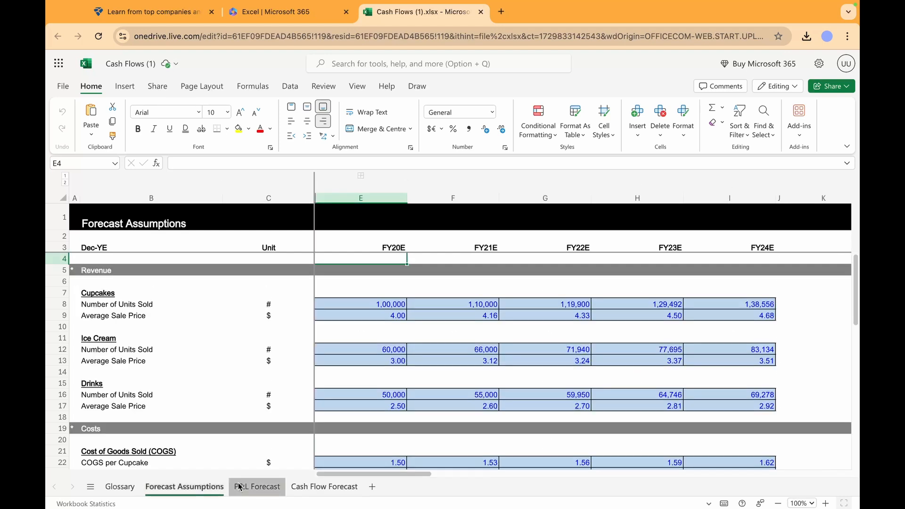
left_click(257, 487)
left_click(325, 487)
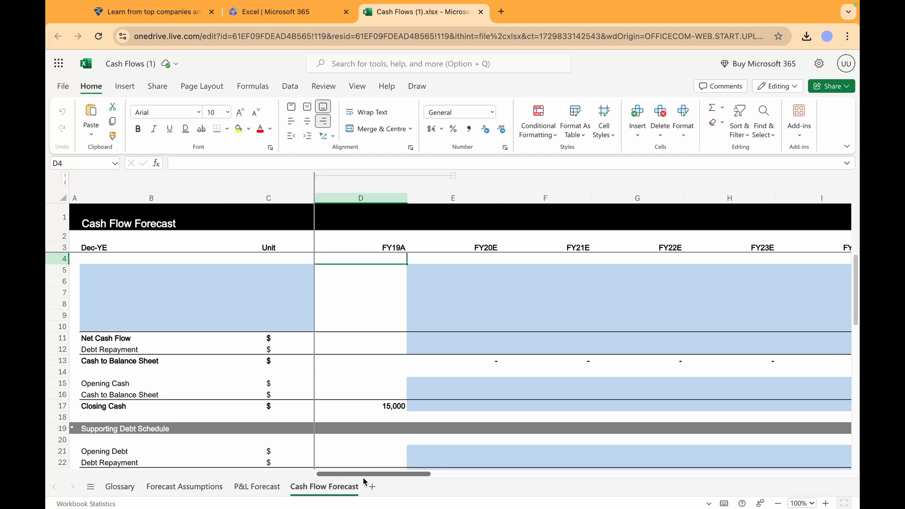
left_click(120, 486)
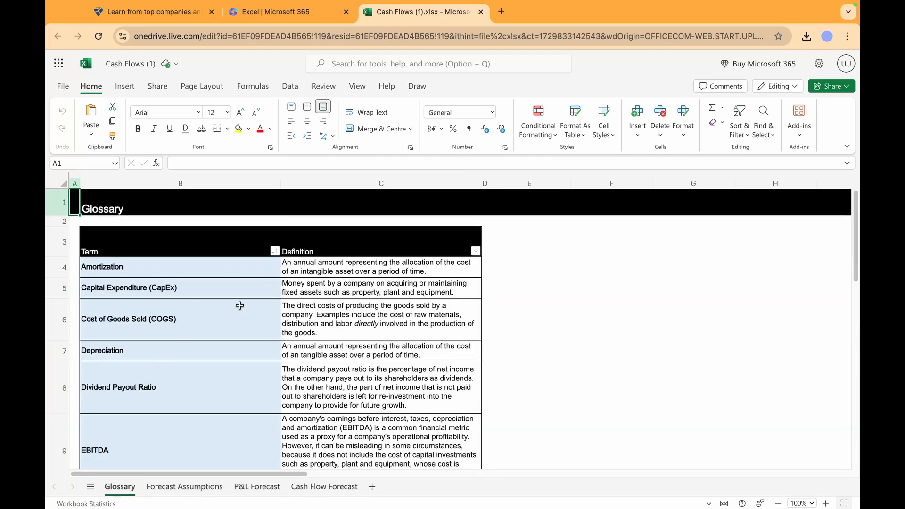
left_click(334, 486)
left_click_drag(352, 474, 465, 480)
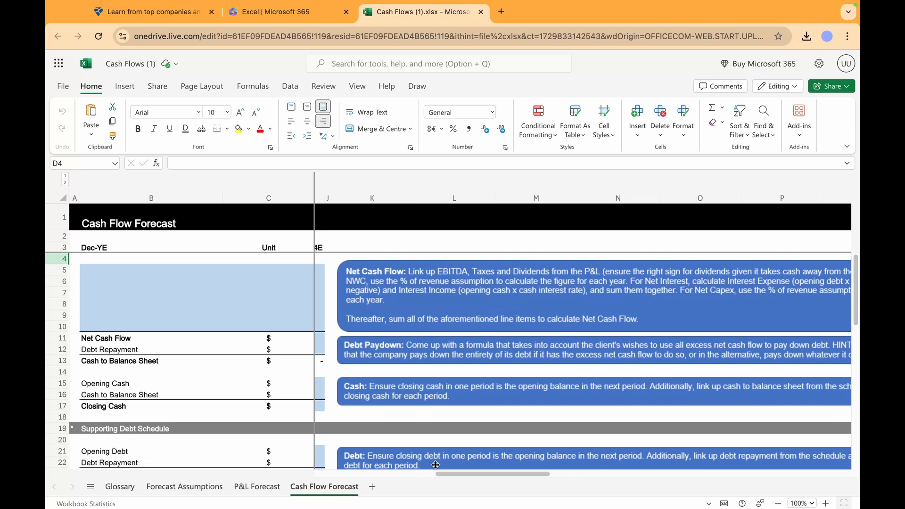
mouse_move(448, 471)
left_mouse_down()
mouse_move(476, 474)
mouse_move(454, 477)
left_mouse_up()
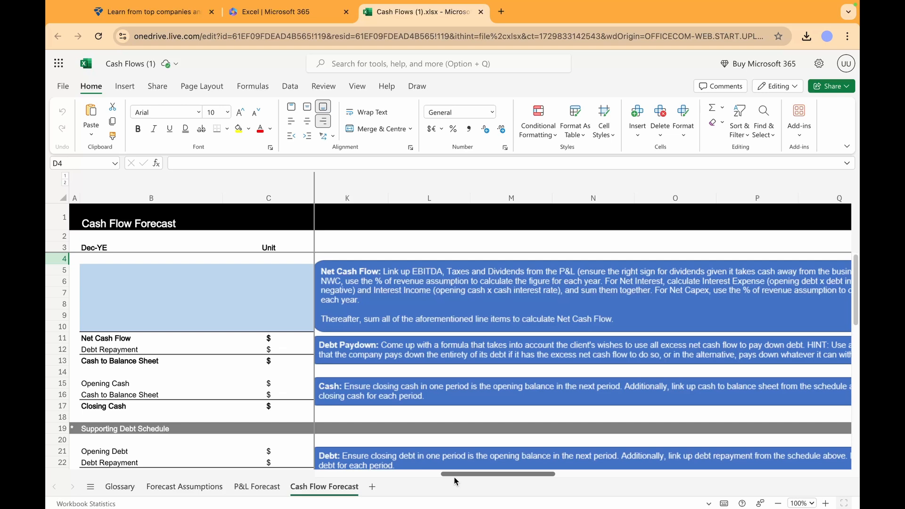
left_click_drag(454, 477, 480, 477)
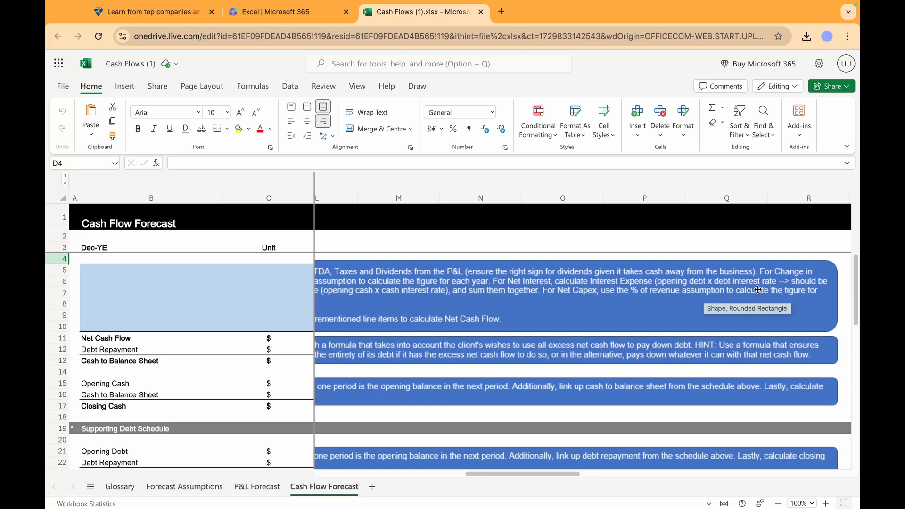
left_click_drag(572, 478, 545, 480)
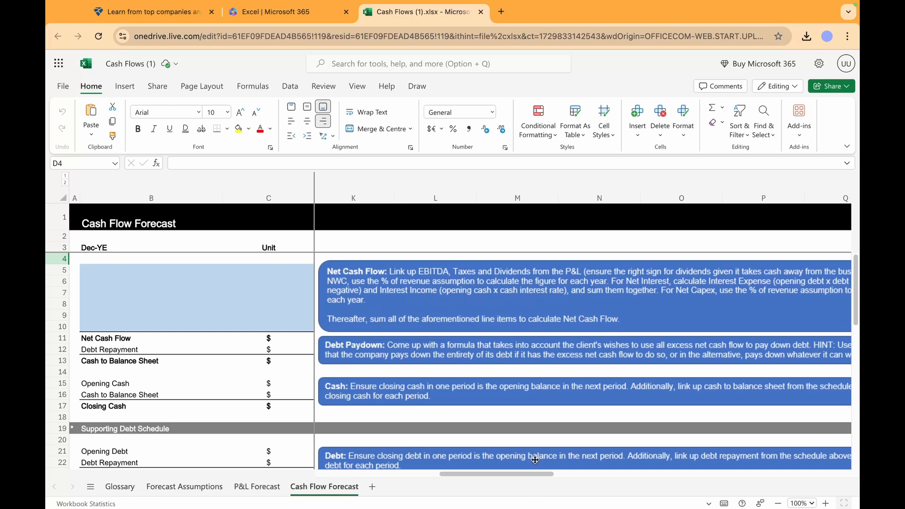
left_click_drag(536, 475, 316, 477)
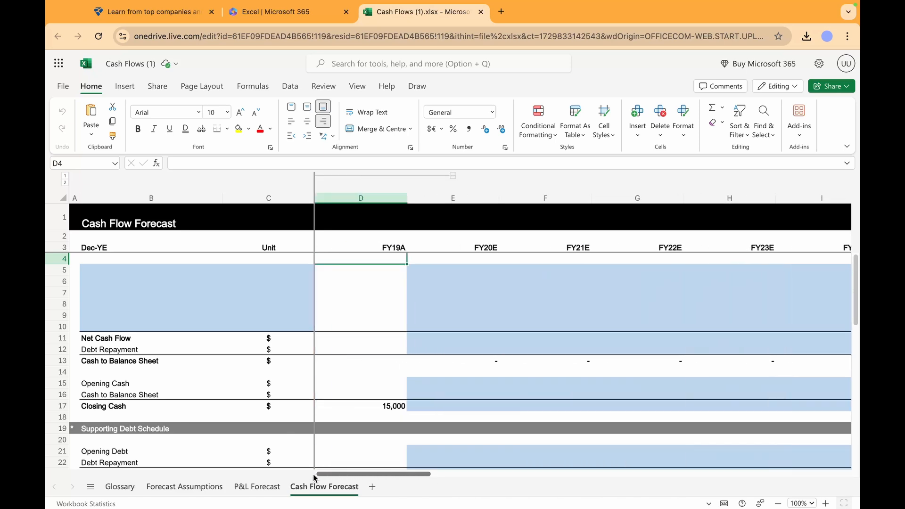
Step: Label rows 5 to 7 of the Cash Flow Forecast EBITDA, Tax and Dividends in column B
left_click(97, 267)
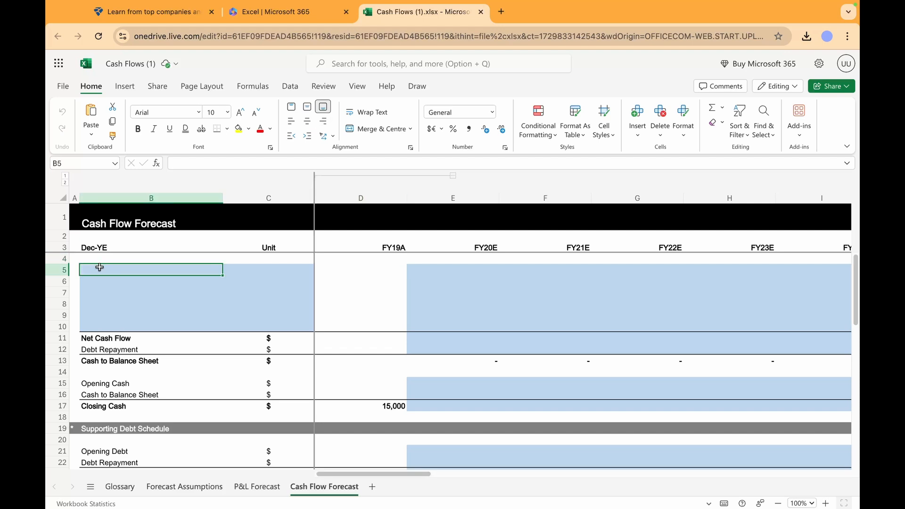
type("EBITA")
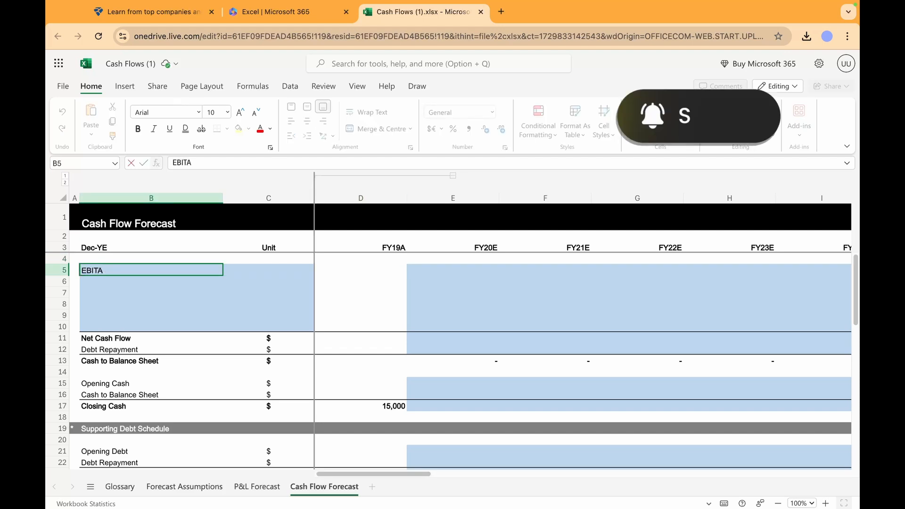
key("BackSpace")
type("DA")
key("Return")
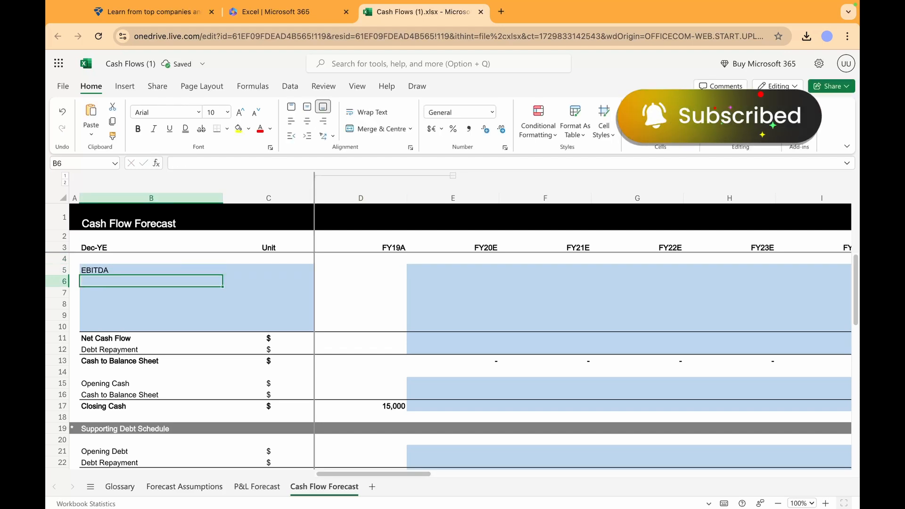
type("Tax")
key("Return")
type("Dividends")
key("Return")
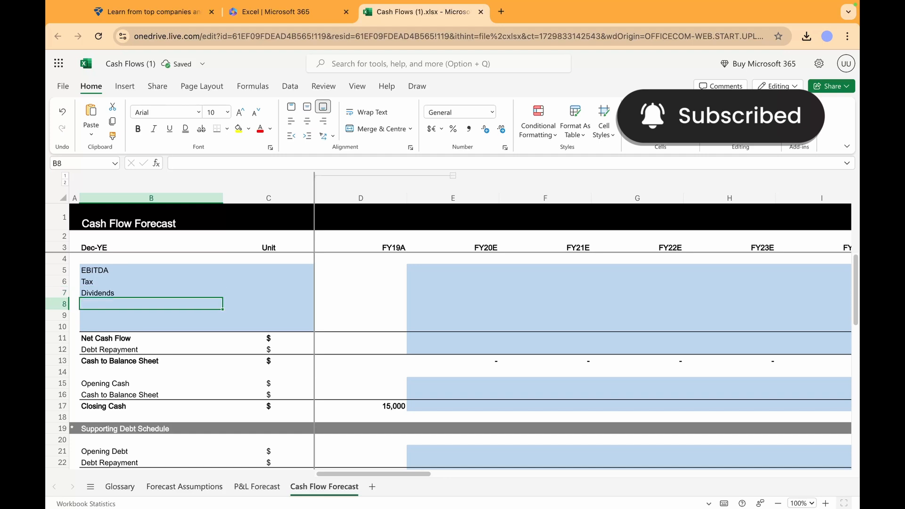
Step: Label rows 8 to 10 of the Cash Flow Forecast Change in MWC, Net Interest and Net Capex
type("Change in MWC")
key("Return")
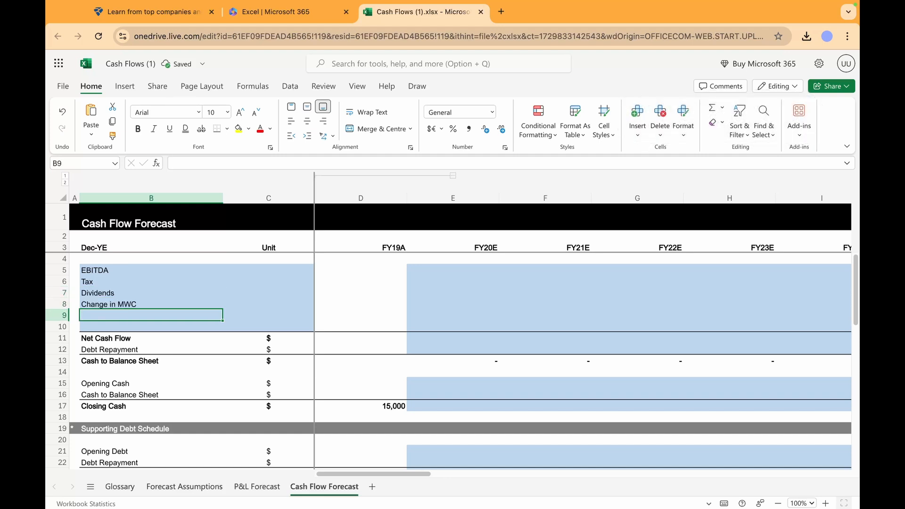
type("Net Interest")
key("Return")
type("Net Capex")
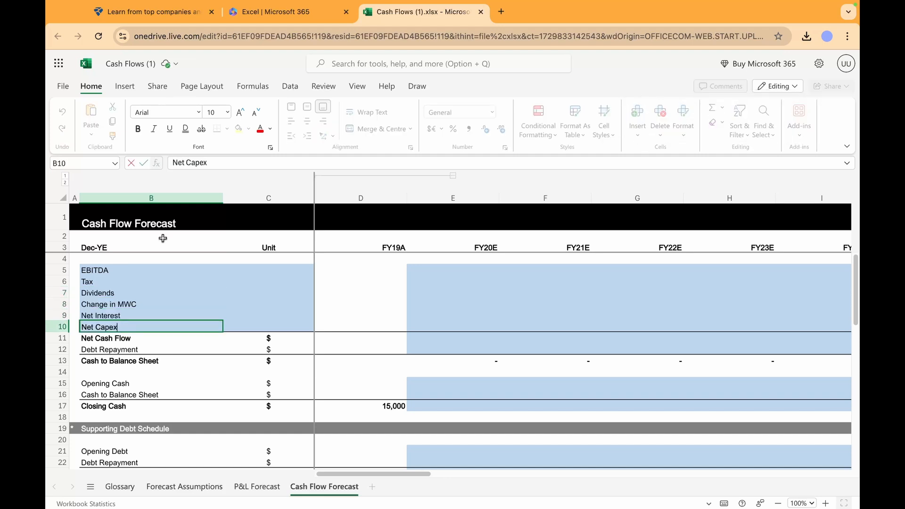
Step: Fill the Unit cells C5:C10 with $ for all six new line items
left_click_drag(267, 270, 276, 328)
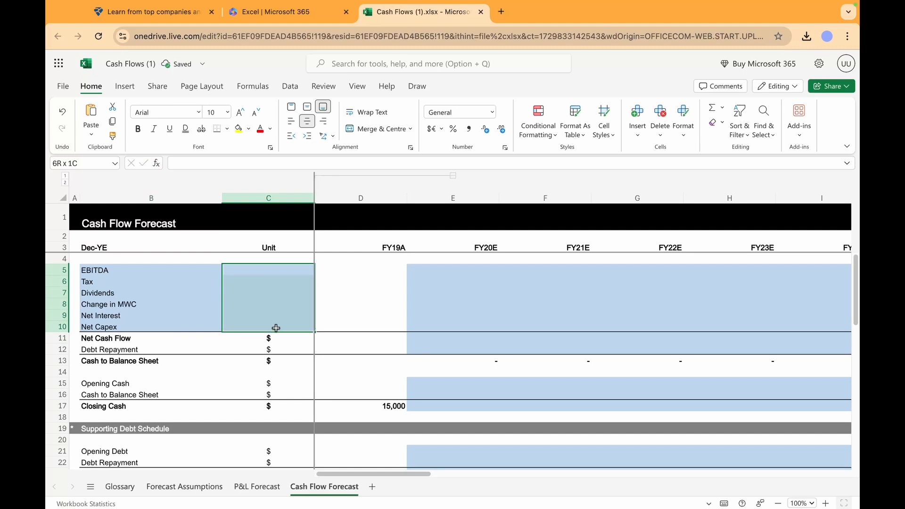
type("$")
key("ctrl+Return")
left_click(357, 315)
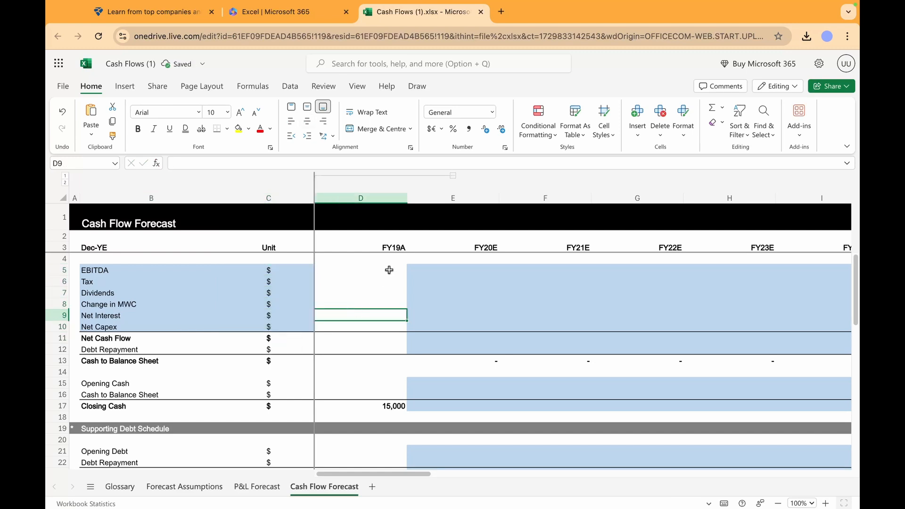
Step: Link EBITDA in E5 to 'P&L Forecast'!E21 and fill the formula across to FY24E
left_click(429, 267)
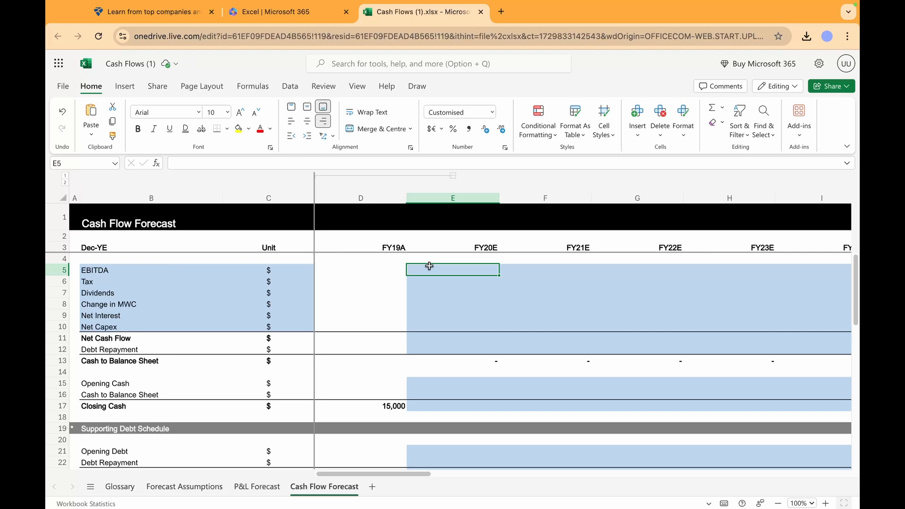
type("==")
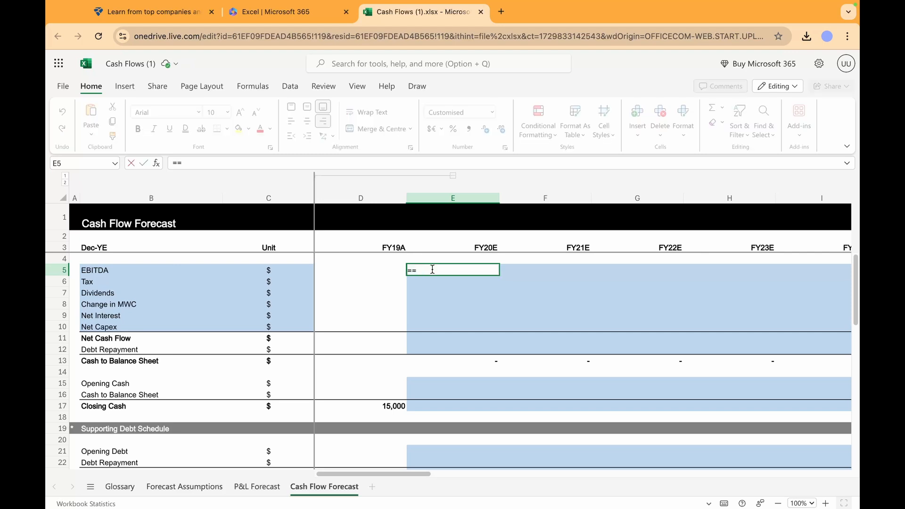
key("BackSpace")
left_click(257, 487)
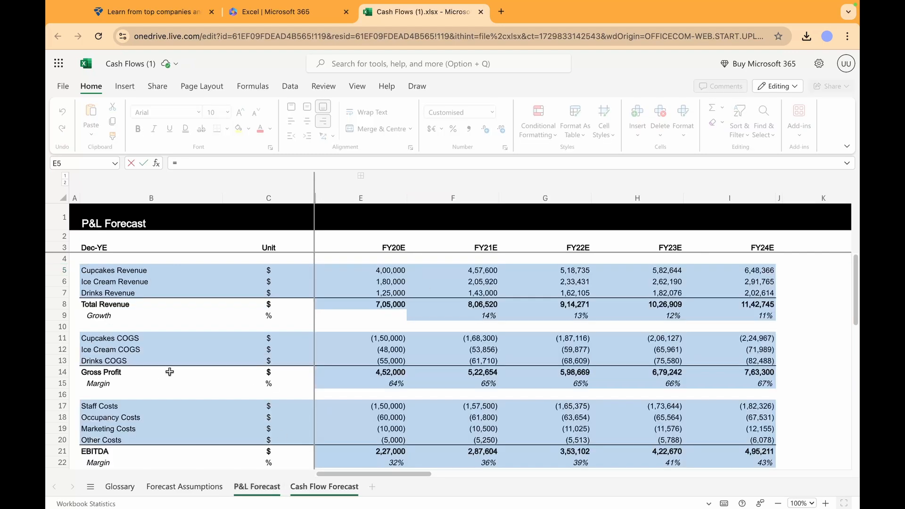
scroll(170, 372, "down", 2)
left_click(380, 428)
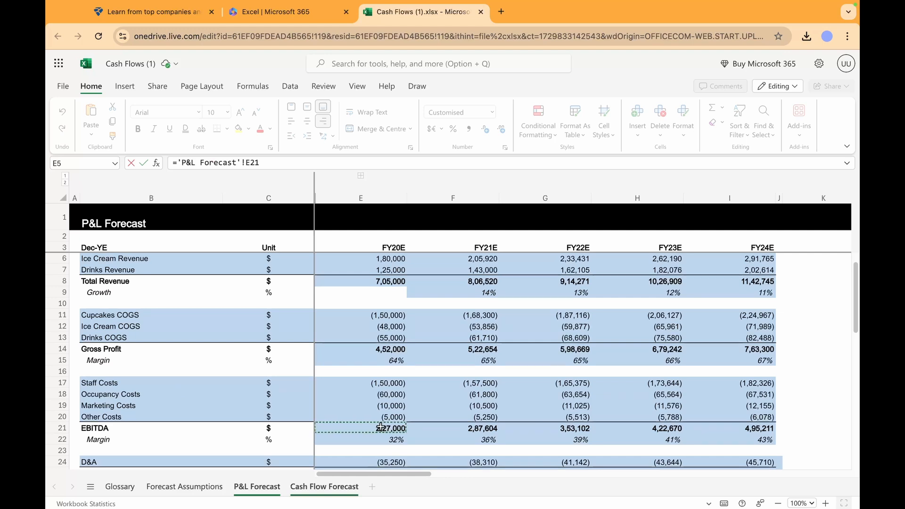
key("Return")
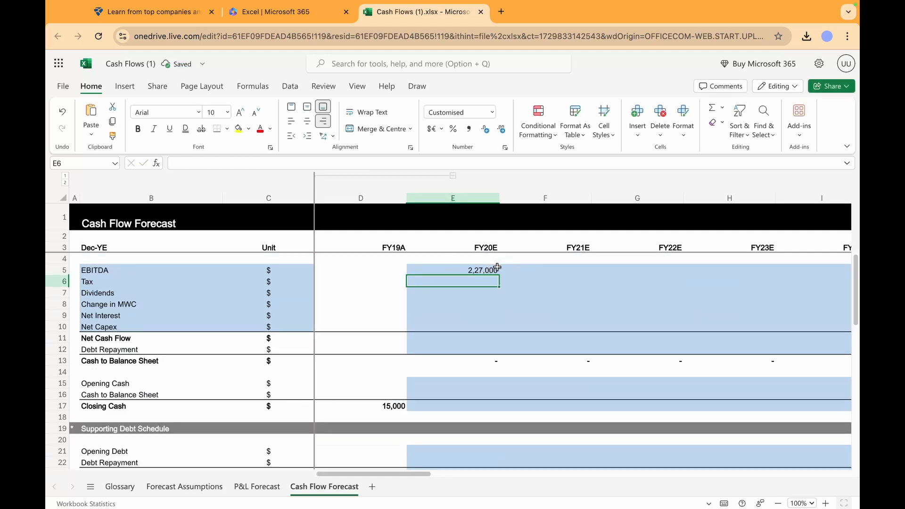
left_click(497, 269)
left_click_drag(499, 276, 817, 269)
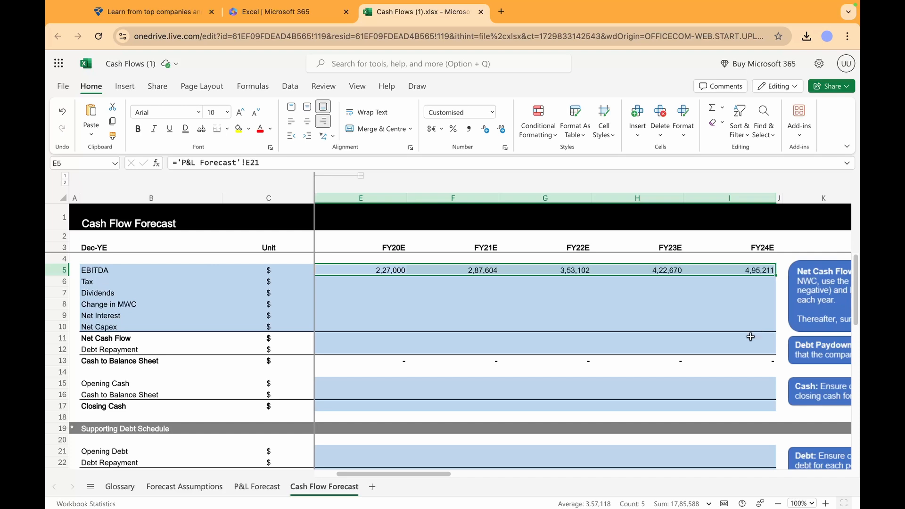
Step: Link Tax in E6 to Tax Expense in 'P&L Forecast'!E32 and fill the formula across to FY24E
left_click(384, 282)
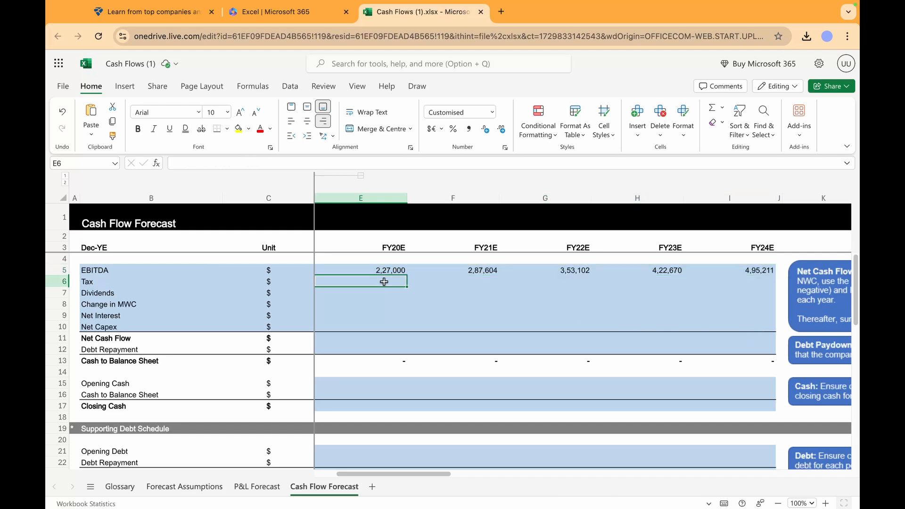
type("=")
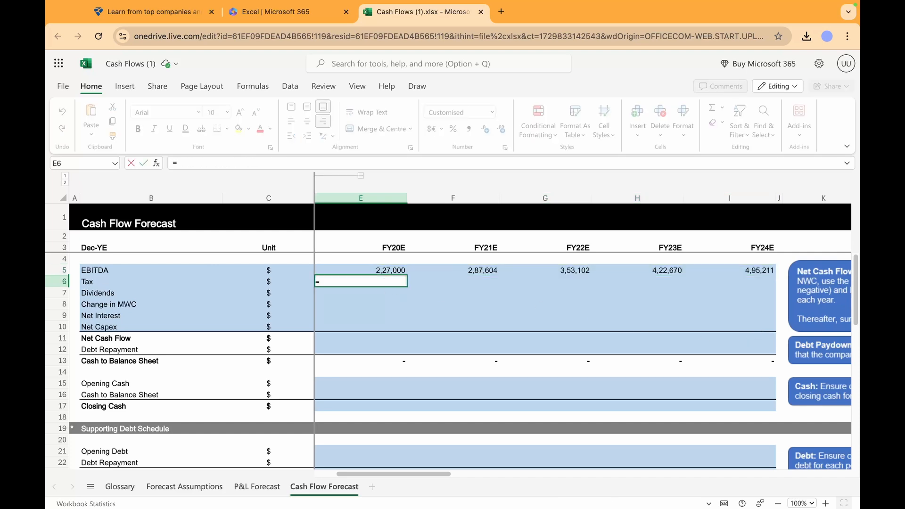
left_click(257, 487)
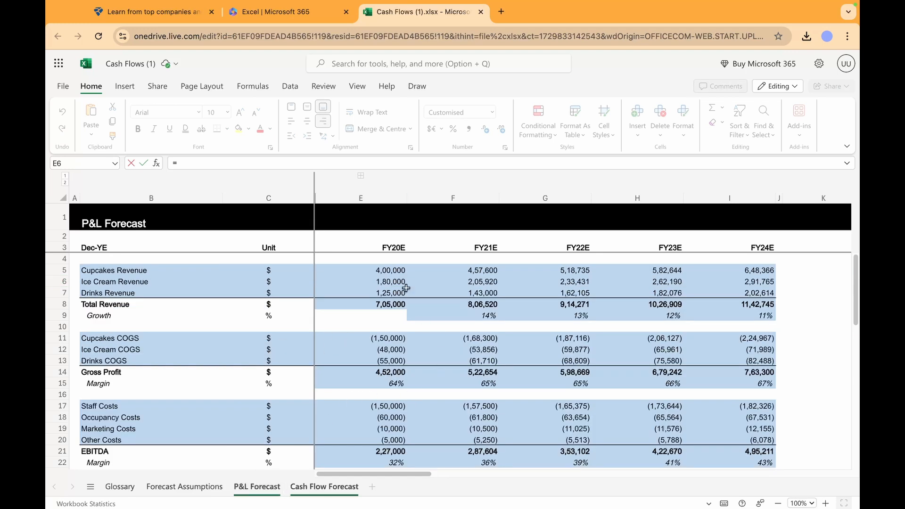
scroll(405, 360, "down", 6)
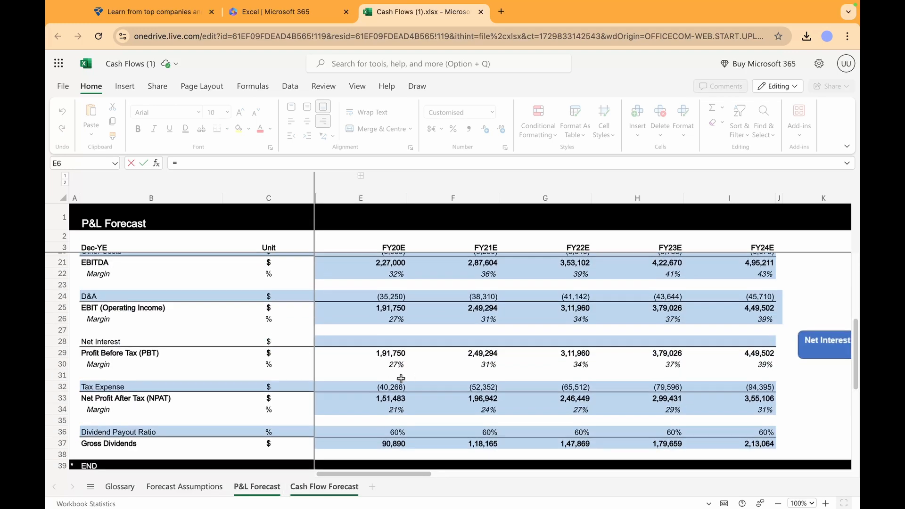
scroll(388, 399, "down", 2)
scroll(389, 396, "up", 1)
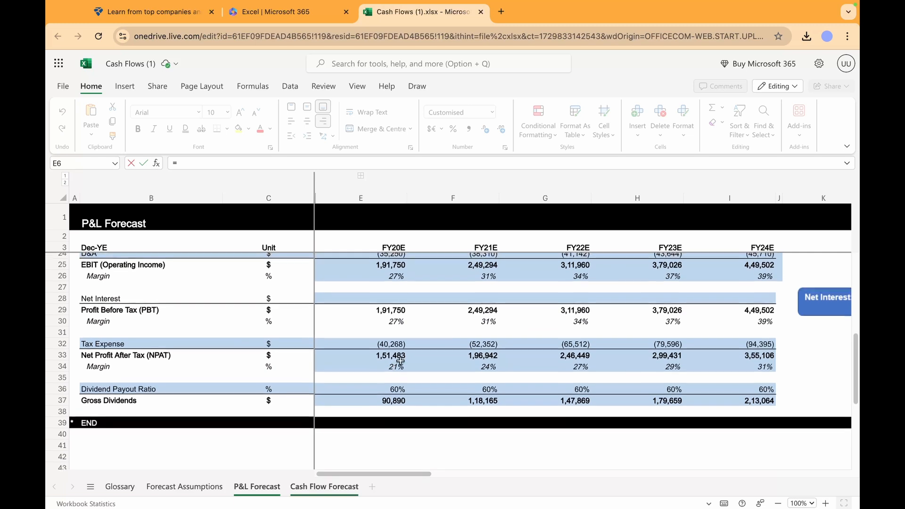
left_click(370, 348)
key("Return")
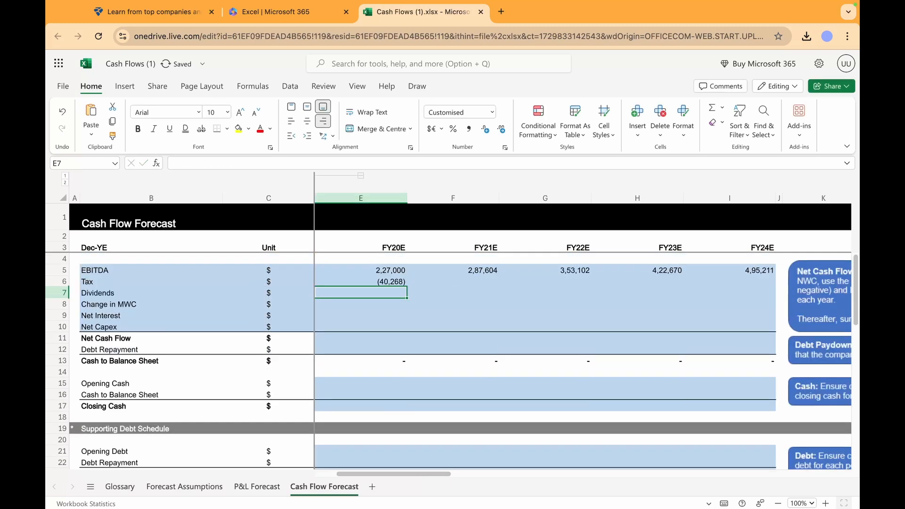
left_click(399, 281)
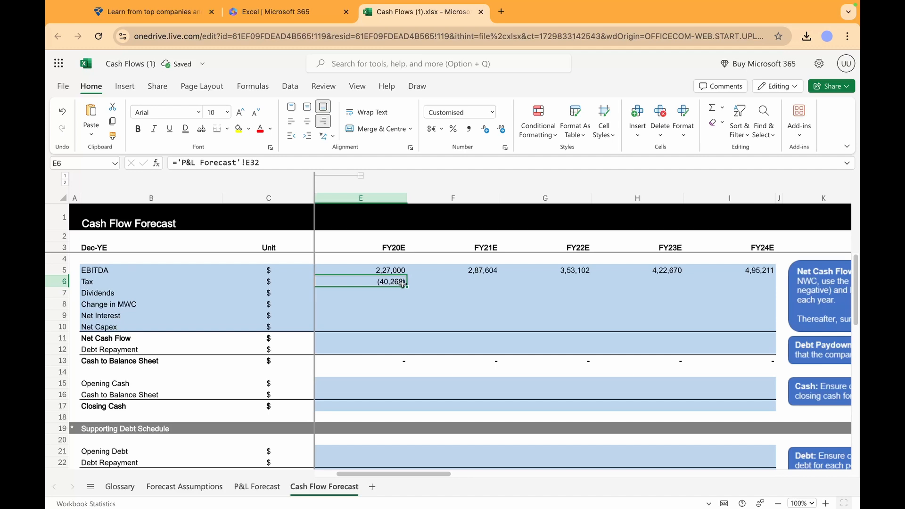
left_click_drag(406, 286, 686, 286)
Step: Set Dividends in E7 to Gross Dividends with reversed sign, ='P&L Forecast'!E37*-1, and fill the formula across to FY24E
left_click(342, 299)
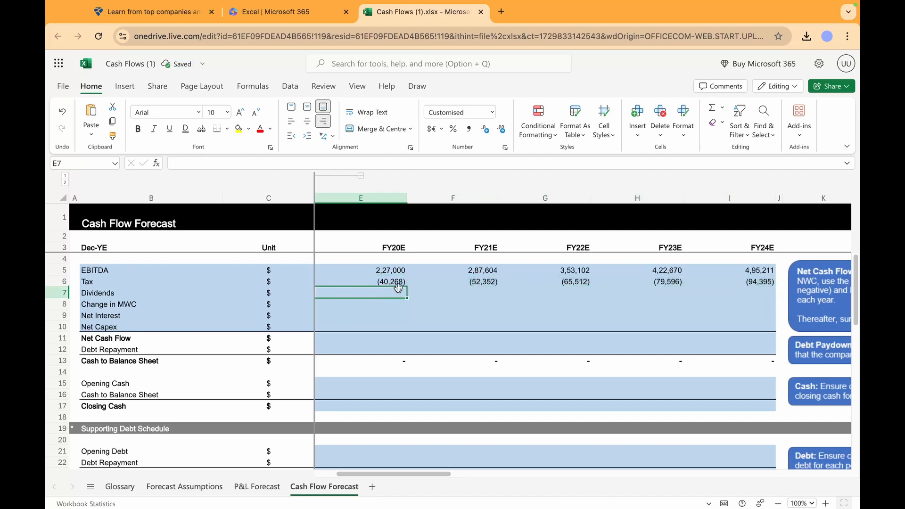
type("=")
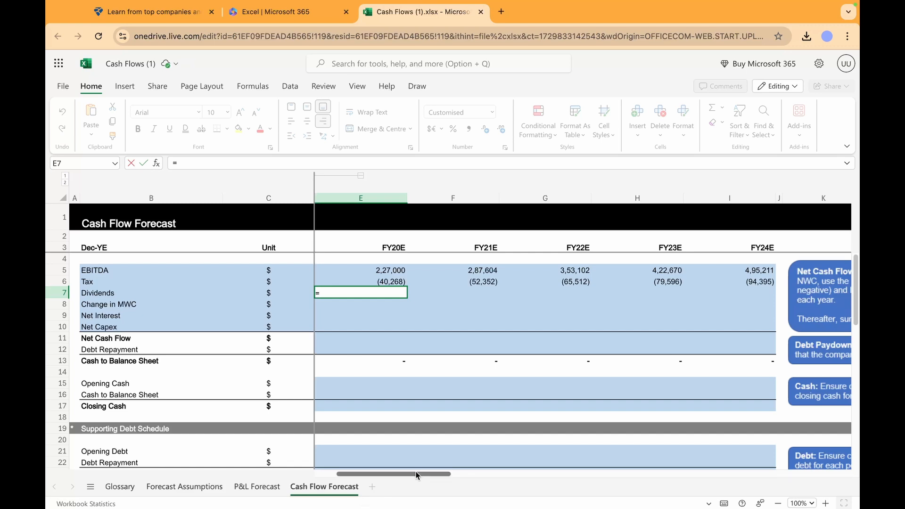
left_click_drag(416, 471, 378, 476)
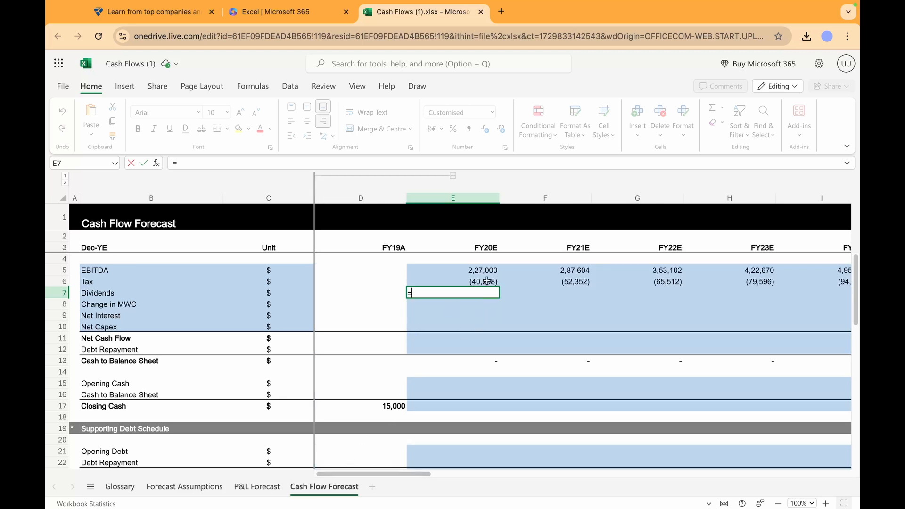
left_click(277, 488)
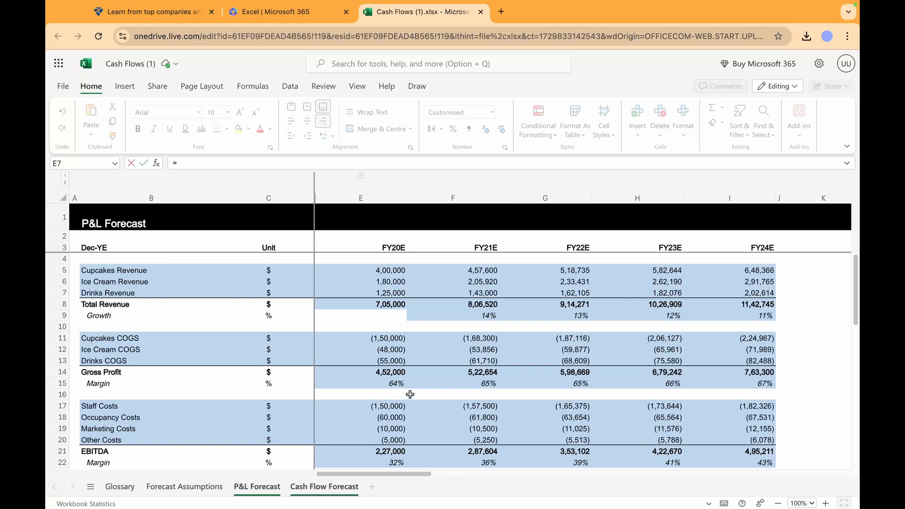
scroll(409, 402, "down", 3)
scroll(411, 400, "down", 1)
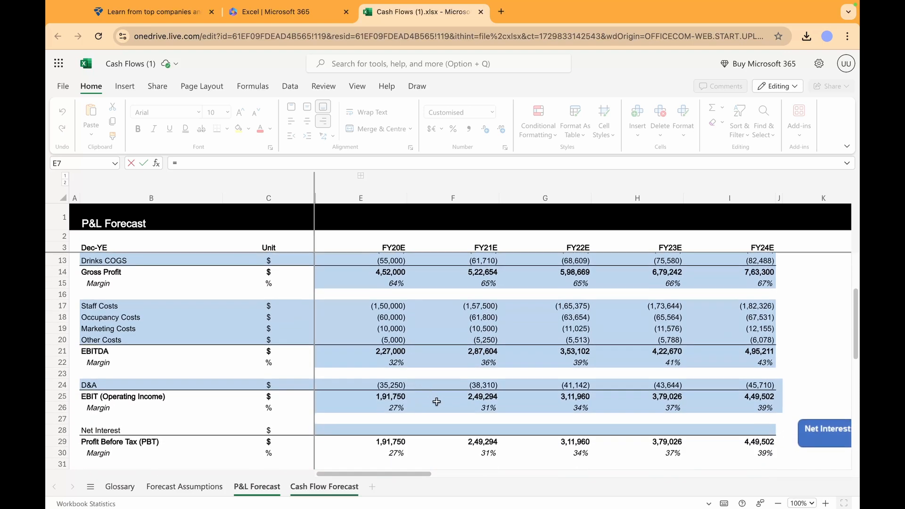
scroll(442, 414, "down", 4)
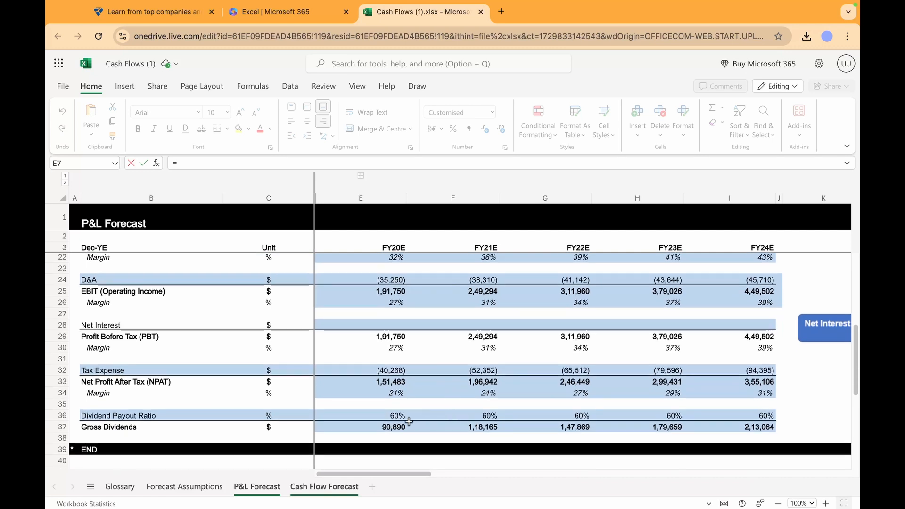
left_click(398, 427)
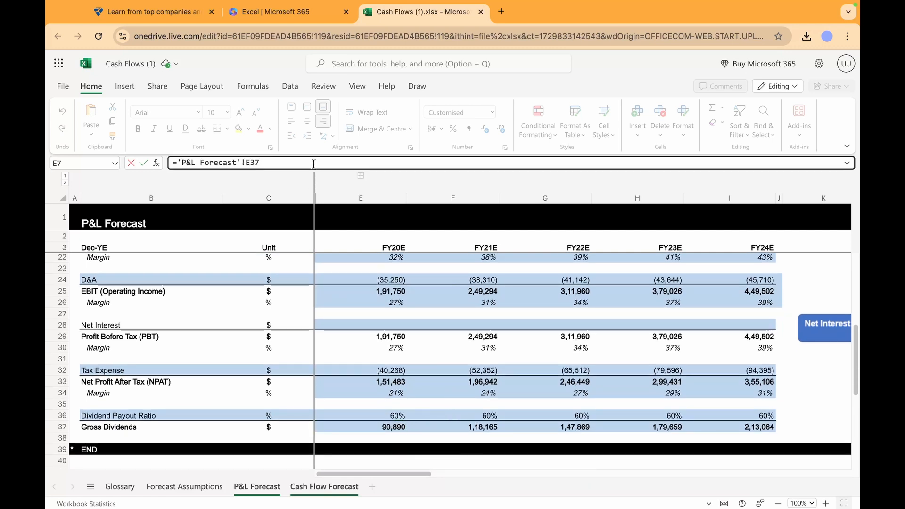
left_click(386, 428)
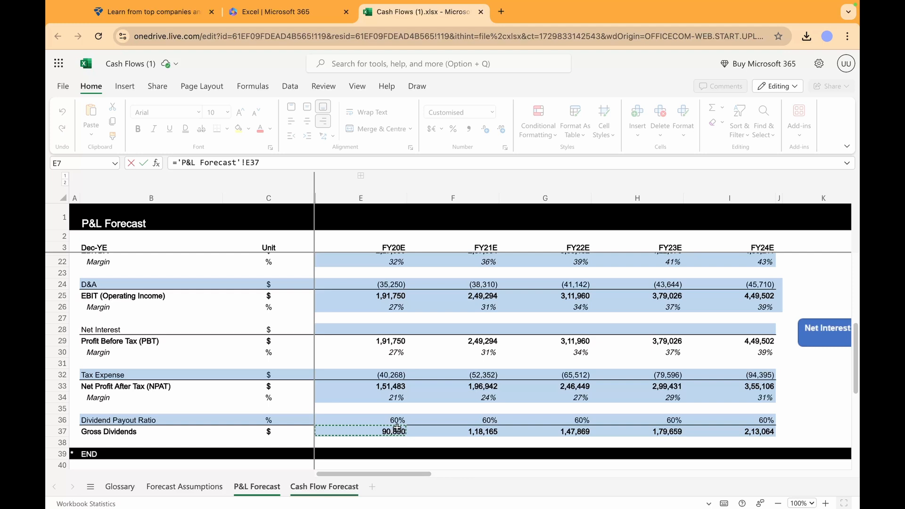
type("*-1")
key("Return")
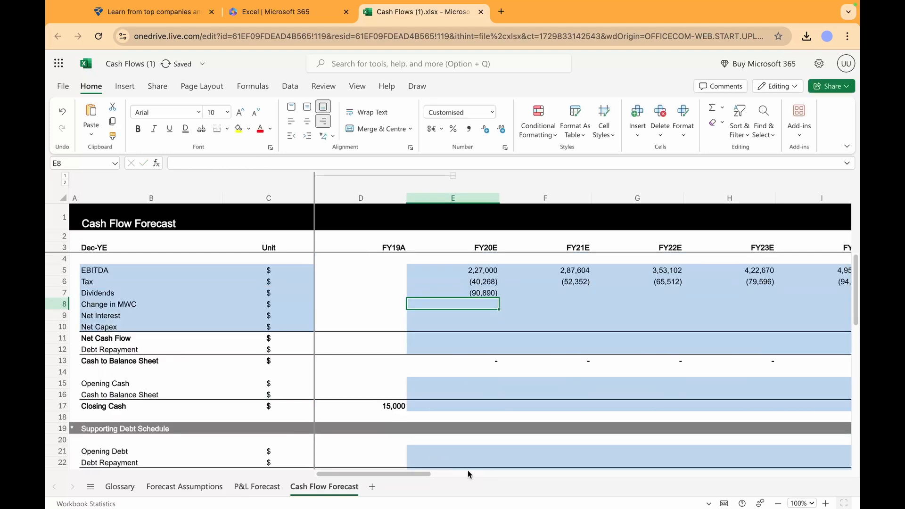
left_click(490, 293)
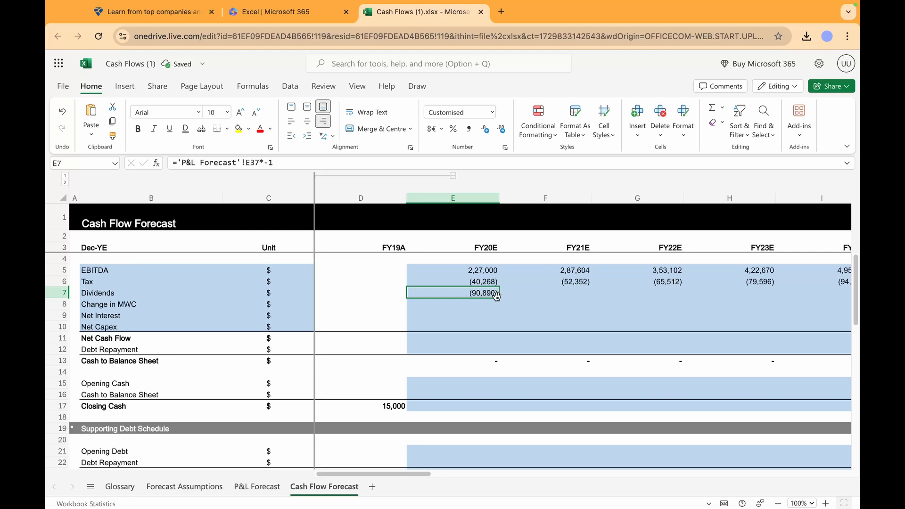
left_click_drag(499, 297, 849, 298)
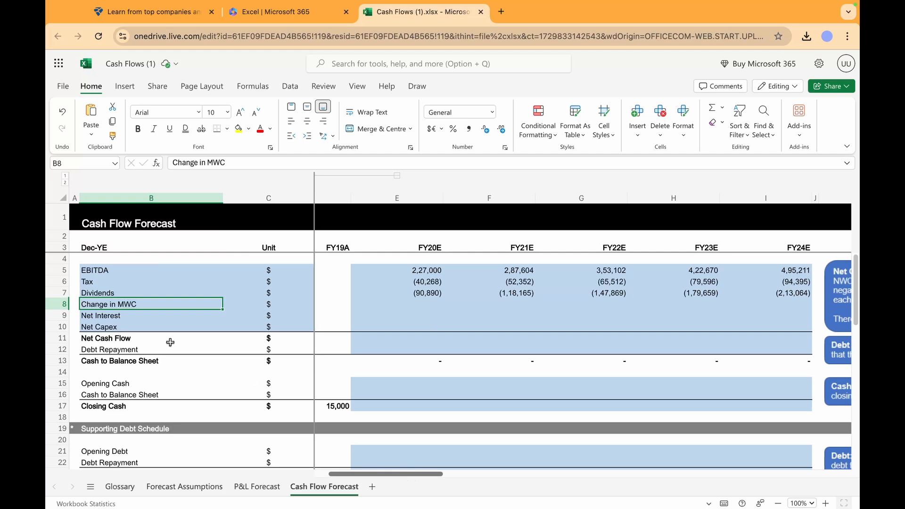
Step: Correct the row label in B8 to Change in NWC
left_click(209, 161)
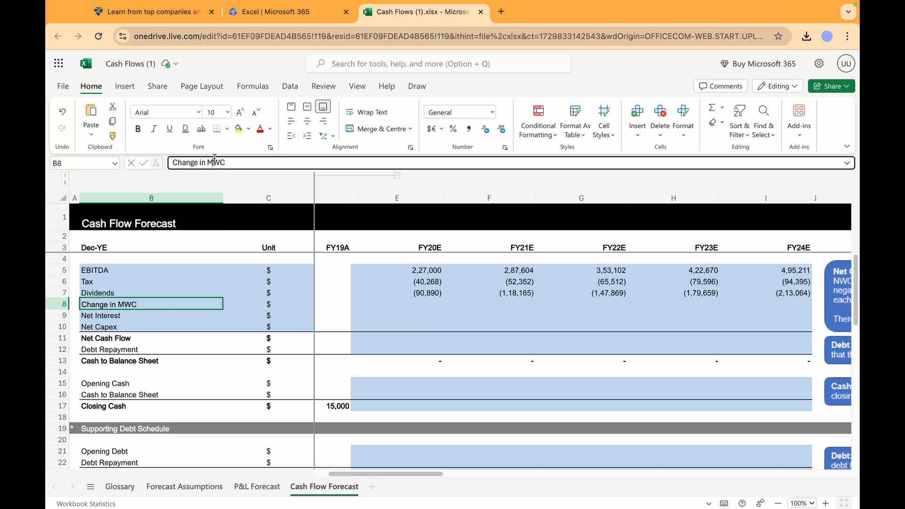
key("BackSpace")
type("N")
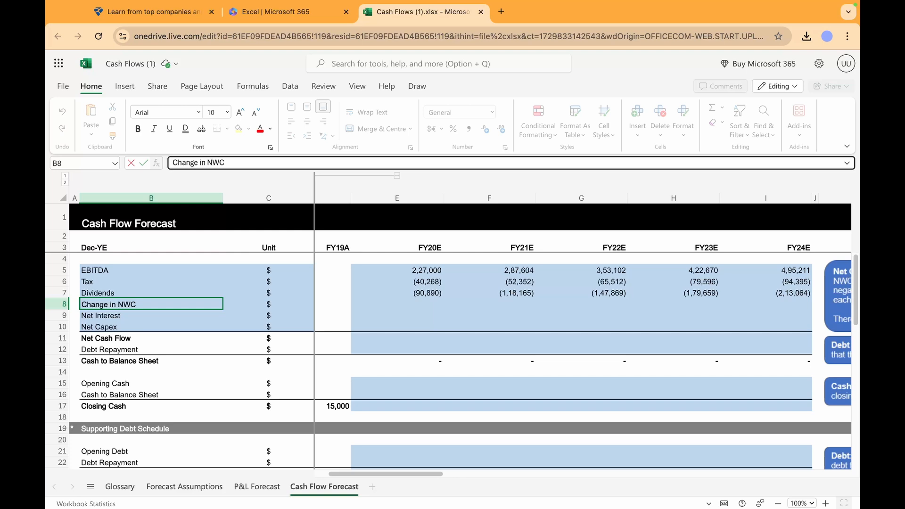
left_click(417, 305)
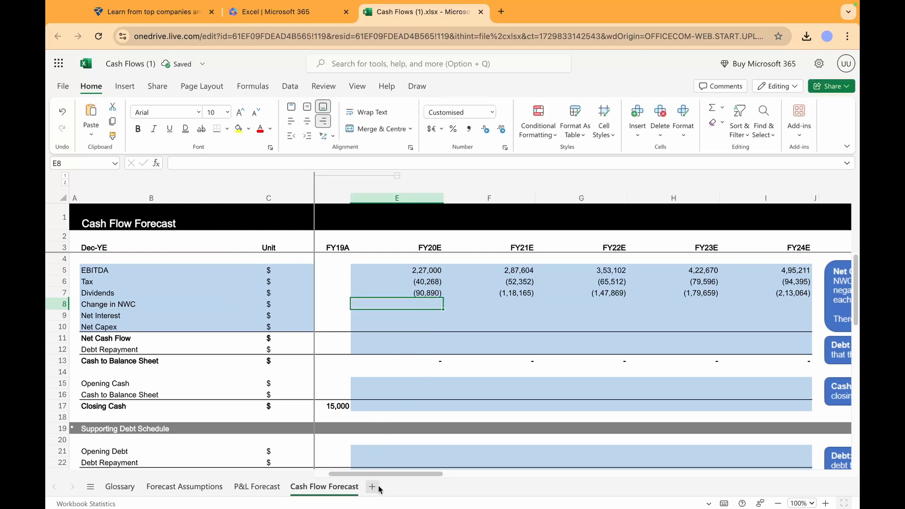
Step: Read the Net Cash Flow guidance note and examine the cash flow assumptions on the Forecast Assumptions sheet
left_click_drag(392, 474, 502, 472)
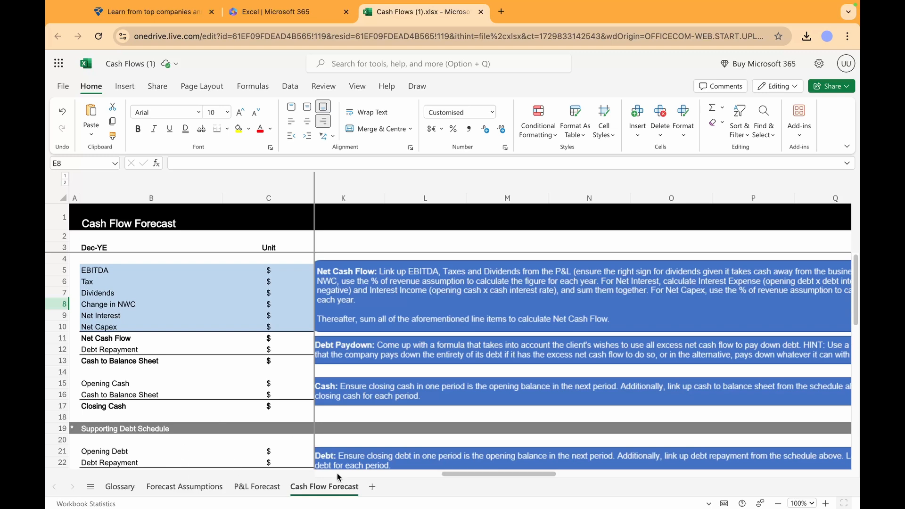
left_click_drag(471, 472, 387, 472)
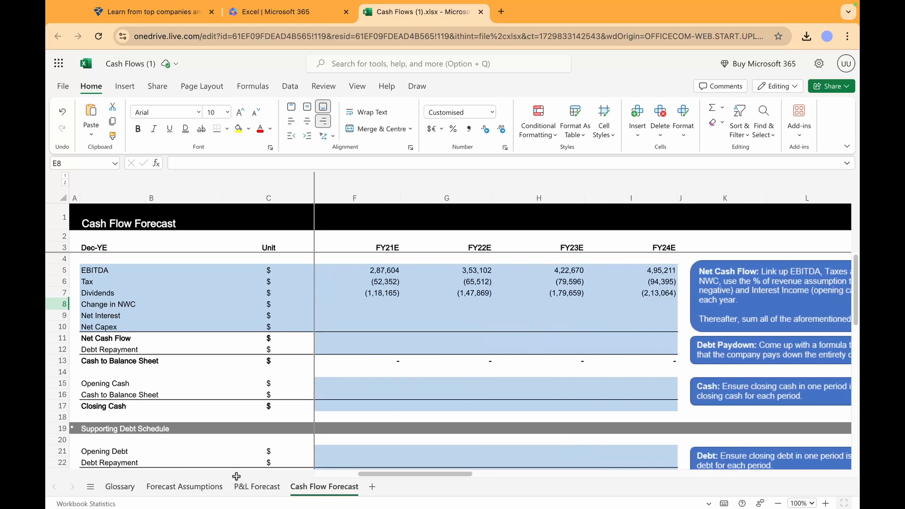
left_click(201, 491)
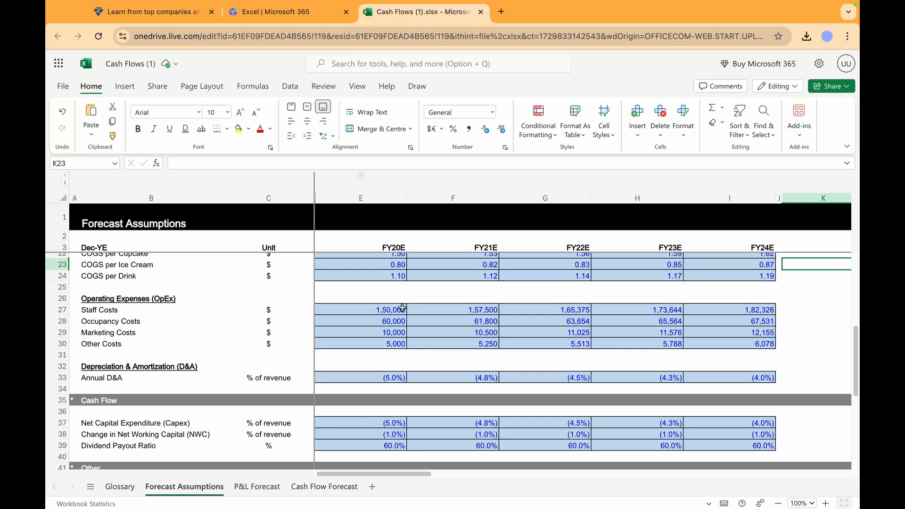
scroll(406, 344, "up", 6)
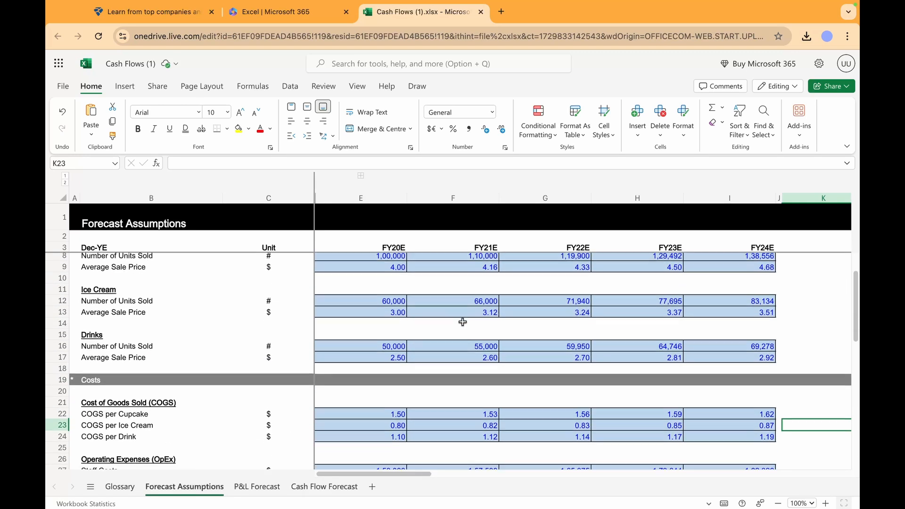
scroll(467, 330, "down", 7)
scroll(473, 336, "down", 3)
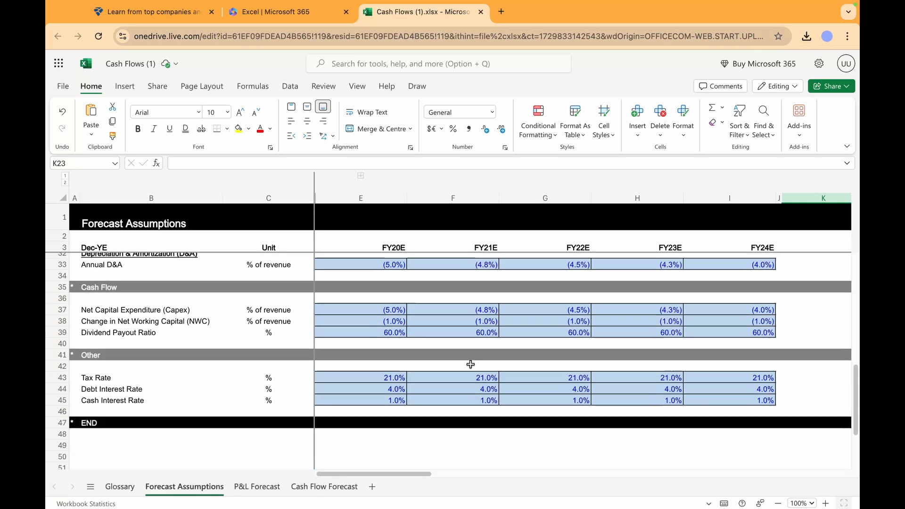
Step: Calculate Change in NWC in E8 of the Cash Flow Forecast as ='Forecast Assumptions'!E38*'P&L Forecast'!E8 and fill it across to FY24E
left_click(311, 487)
left_click(375, 293)
left_click(380, 302)
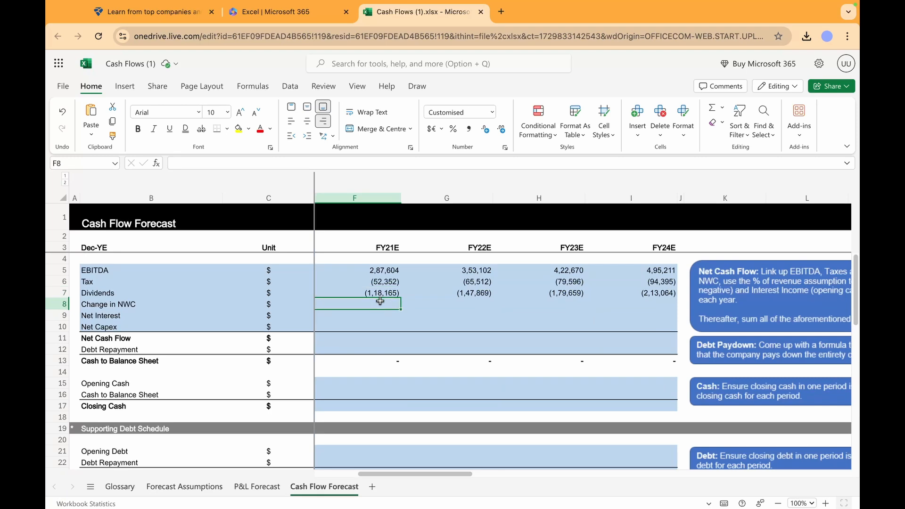
key("Left")
type("=")
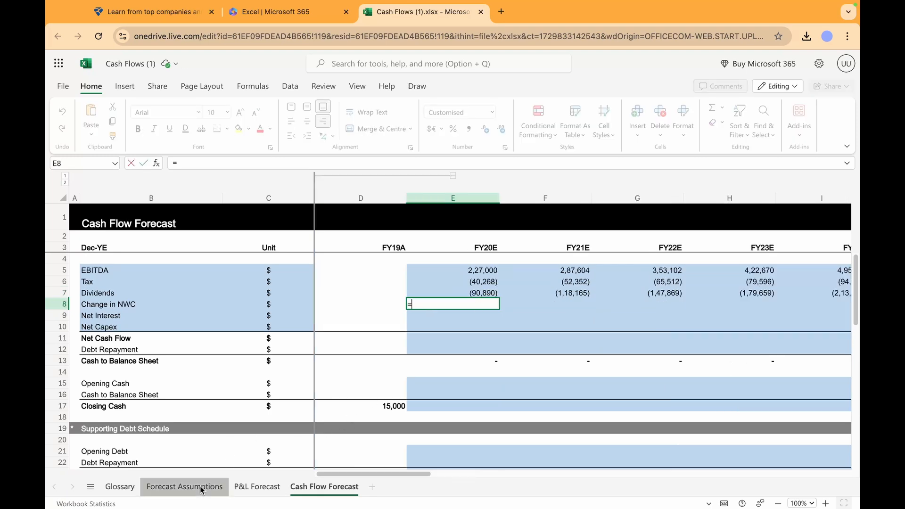
left_click(188, 488)
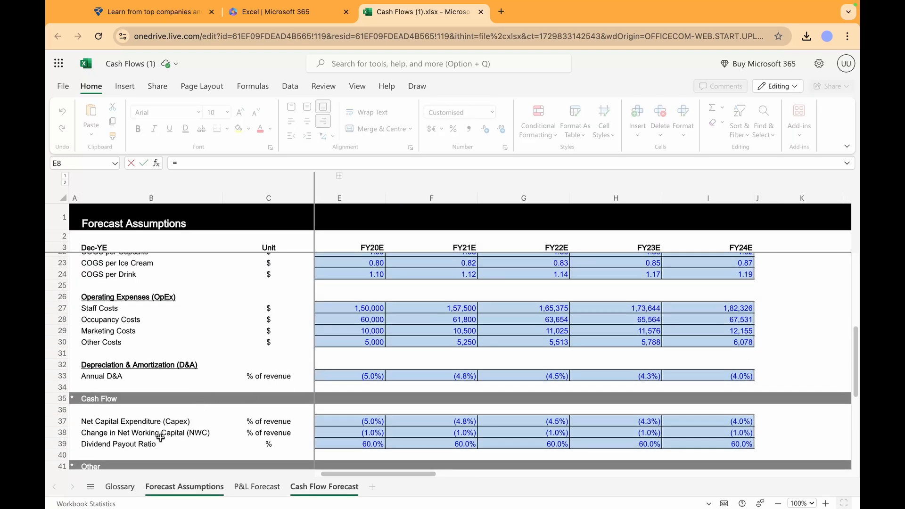
left_click(344, 433)
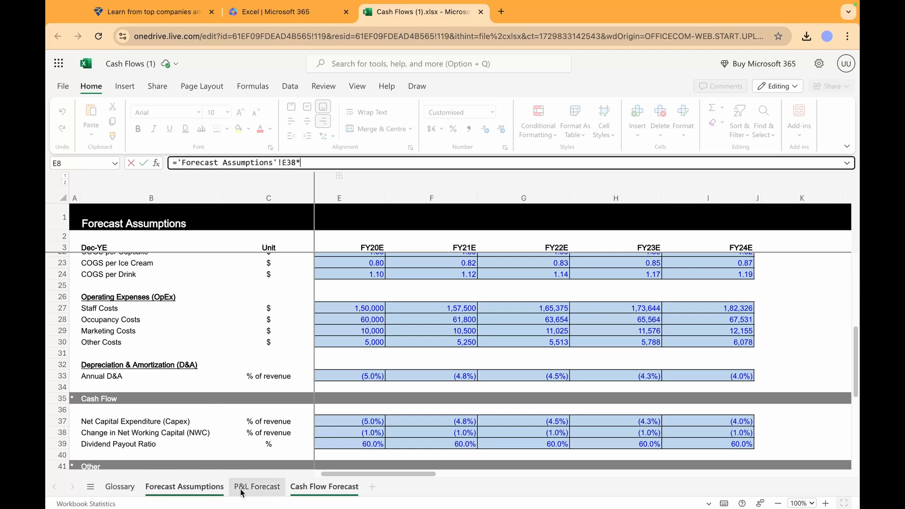
left_click(257, 486)
type("*")
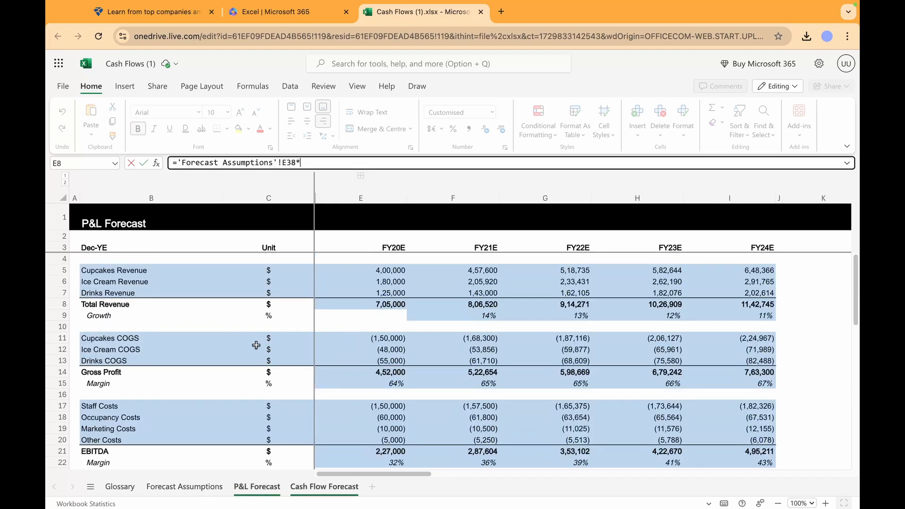
left_click(387, 305)
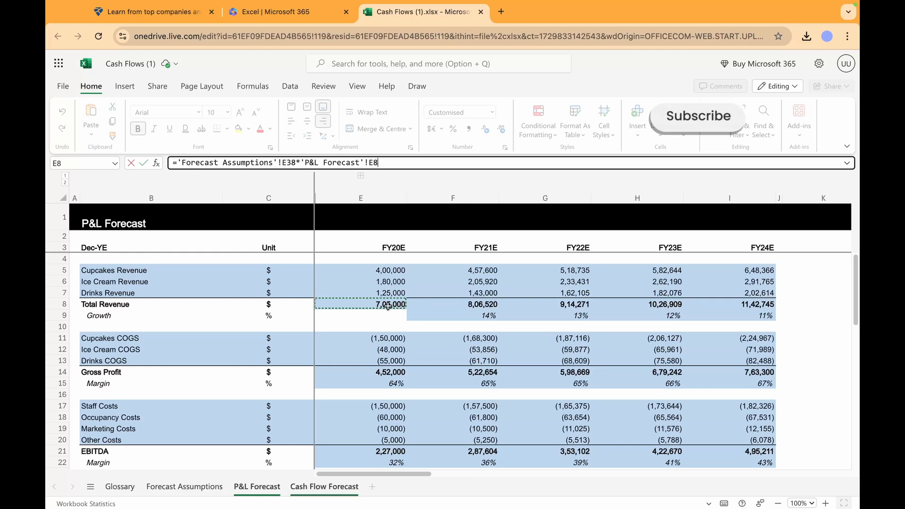
key("Return")
left_click(495, 307)
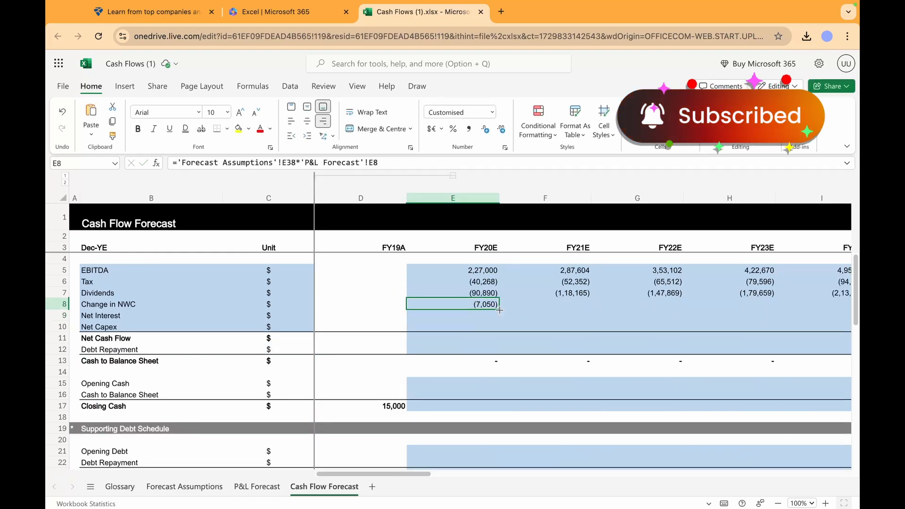
left_click_drag(503, 311, 839, 306)
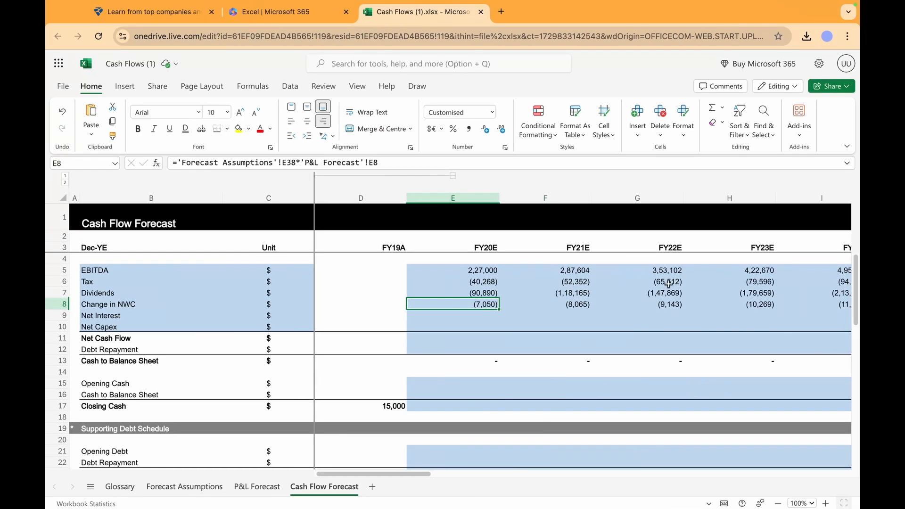
Step: Check the FY20E Net Capital Expenditure percentage on Forecast Assumptions and Total Revenue on the P&L Forecast as the inputs for Net Capex
left_click(486, 327)
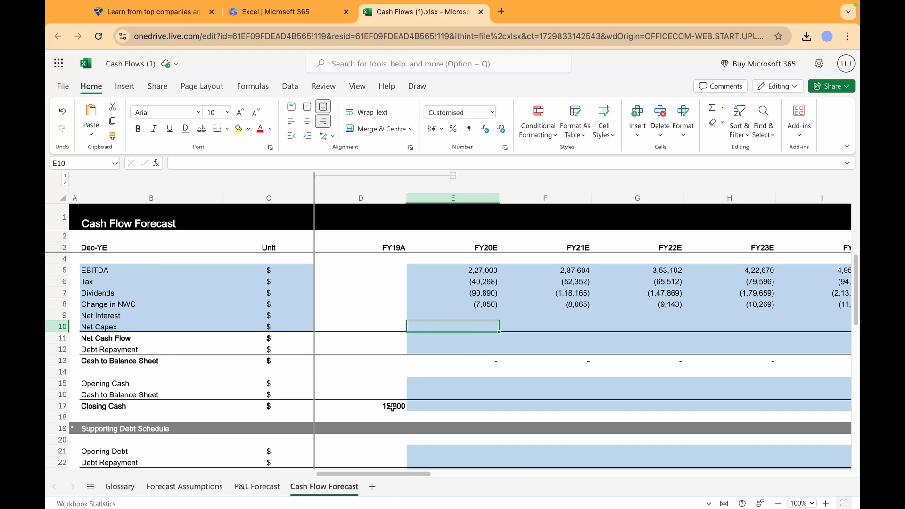
left_click(202, 487)
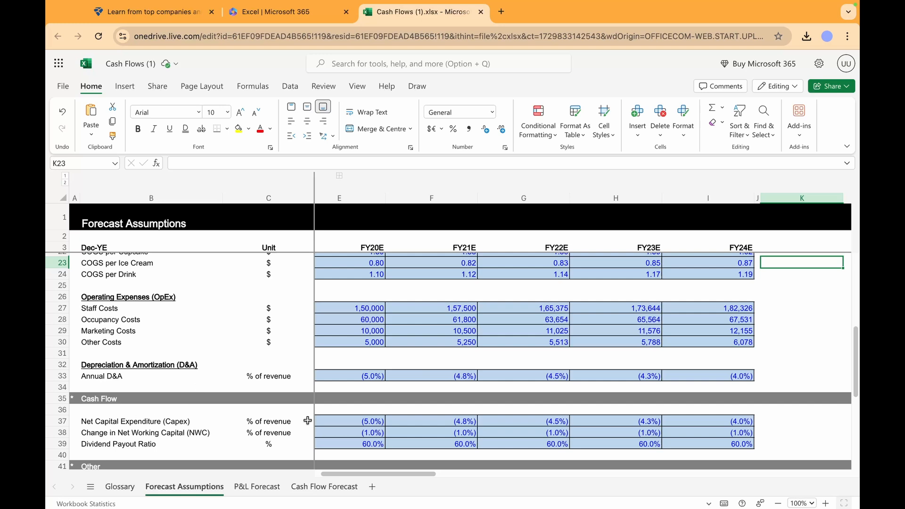
left_click(356, 420)
left_click(248, 487)
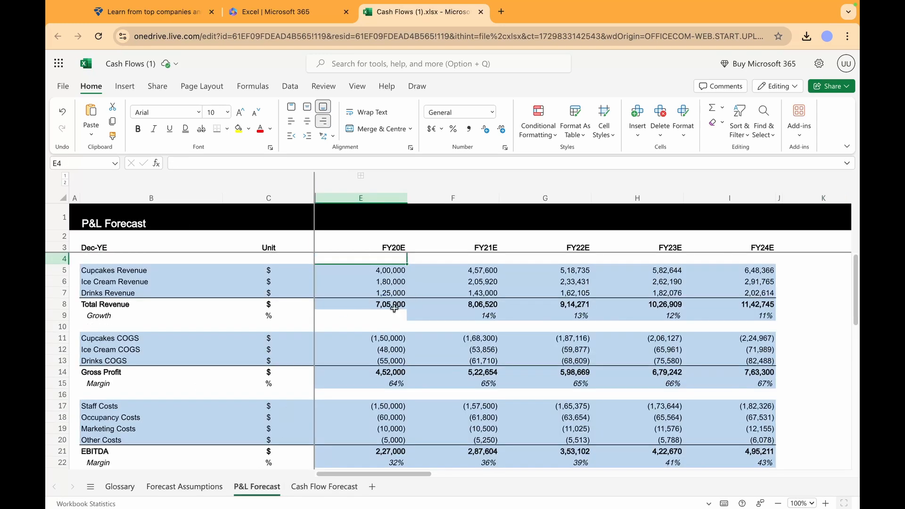
left_click(196, 487)
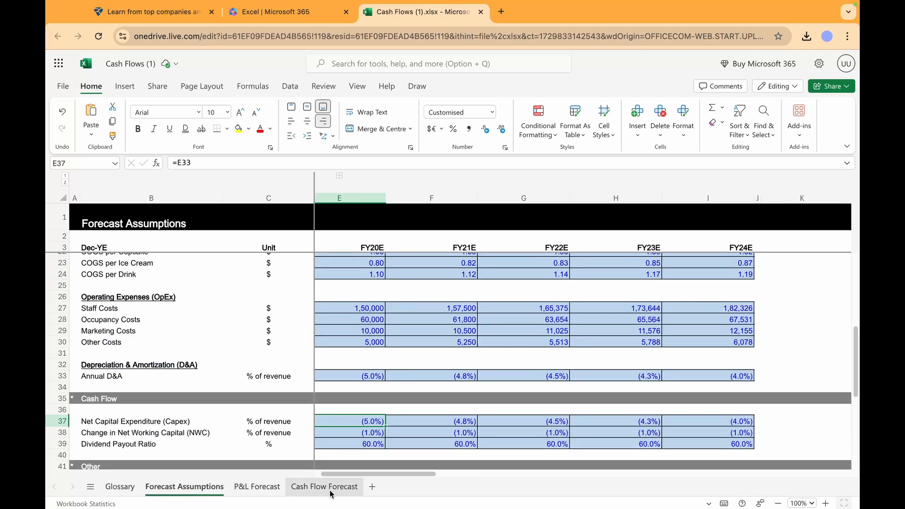
left_click(330, 488)
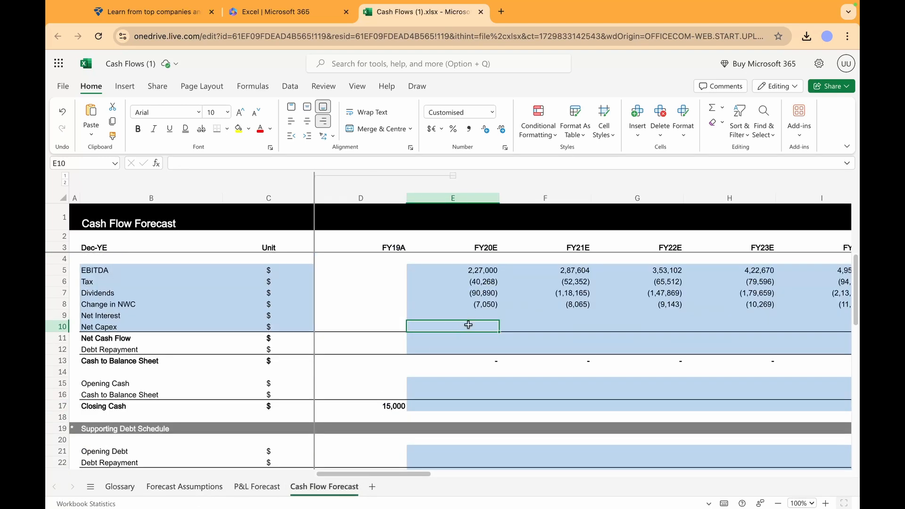
Step: Calculate Net Capex in E10 of the Cash Flow Forecast as ='Forecast Assumptions'!E37*'P&L Forecast'!E8 and fill it across to FY24E
type("=")
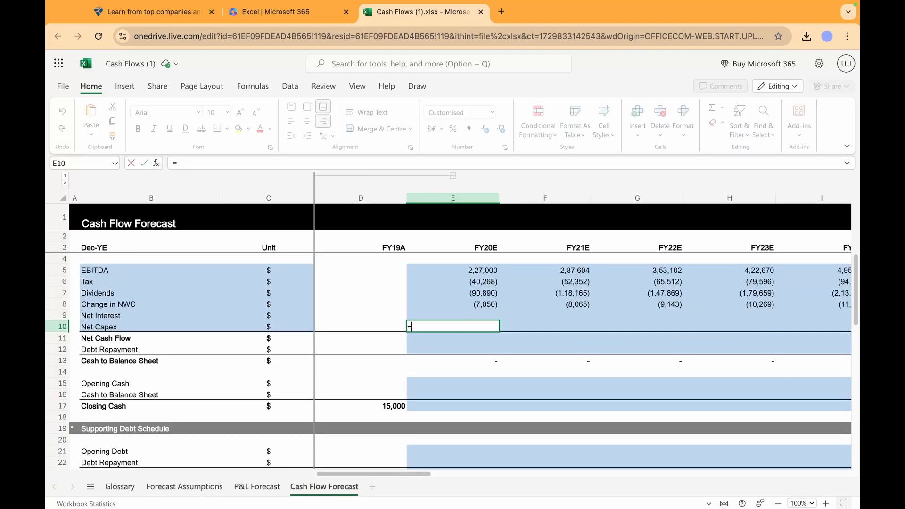
left_click(192, 491)
left_click(384, 420)
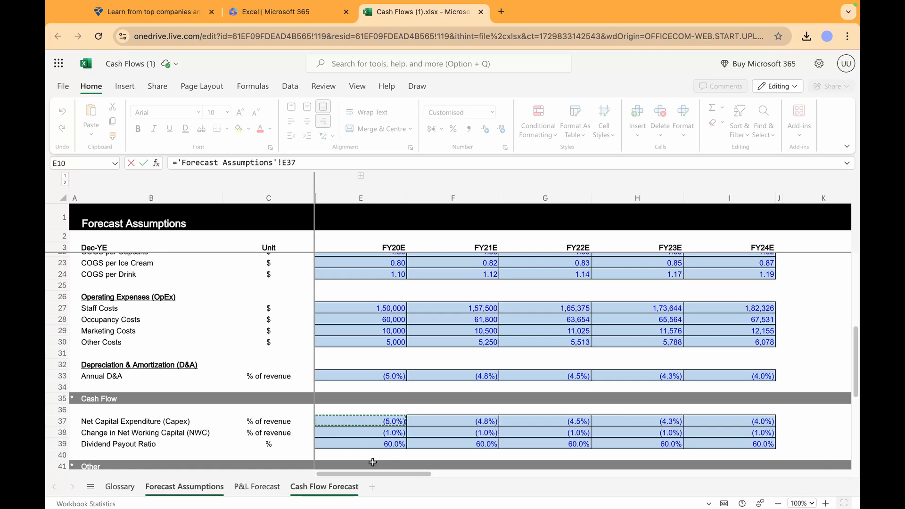
type("*")
left_click(257, 487)
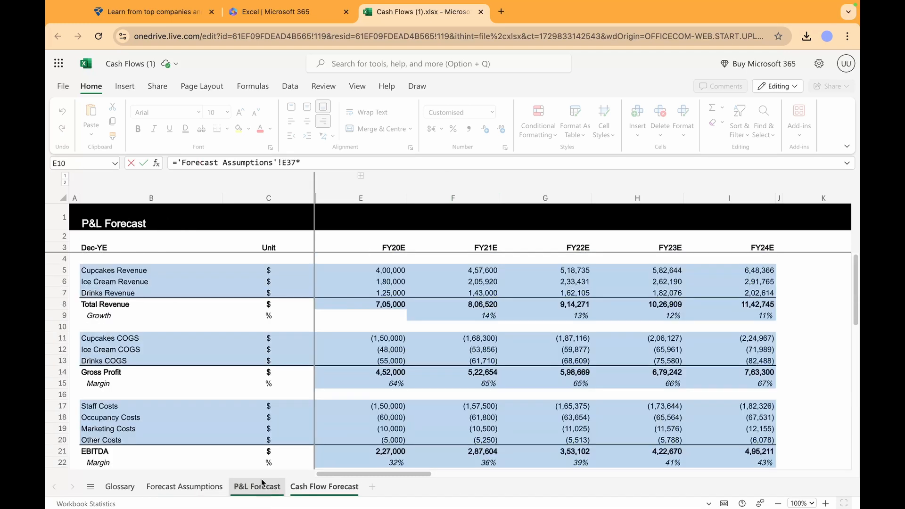
left_click(368, 304)
key("Return")
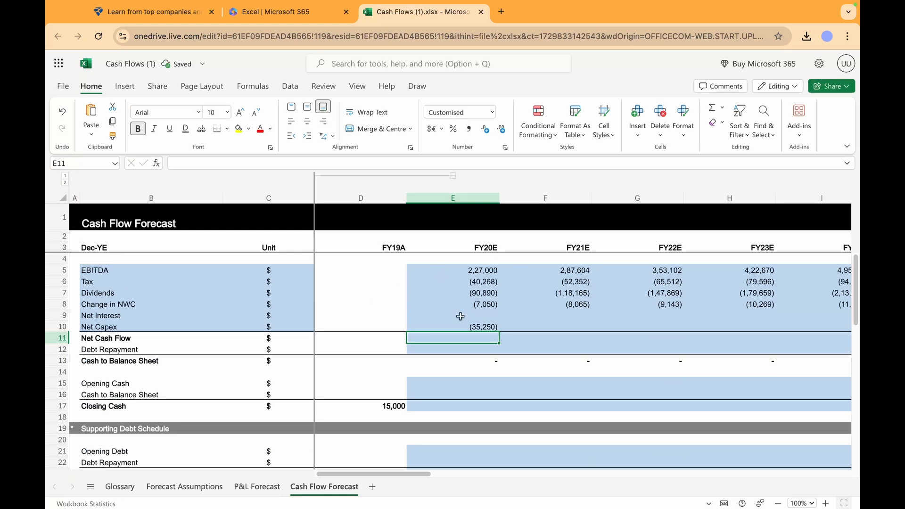
left_click(478, 325)
left_click_drag(499, 331, 846, 332)
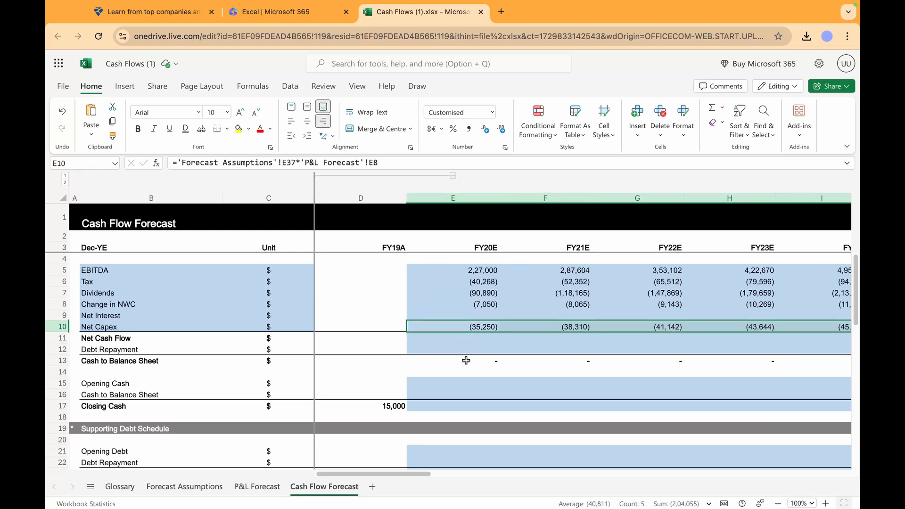
Step: Calculate Net Cash Flow in E11 as =SUM(E5:E10) and fill the formula across to FY24E
left_click(481, 338)
type("=")
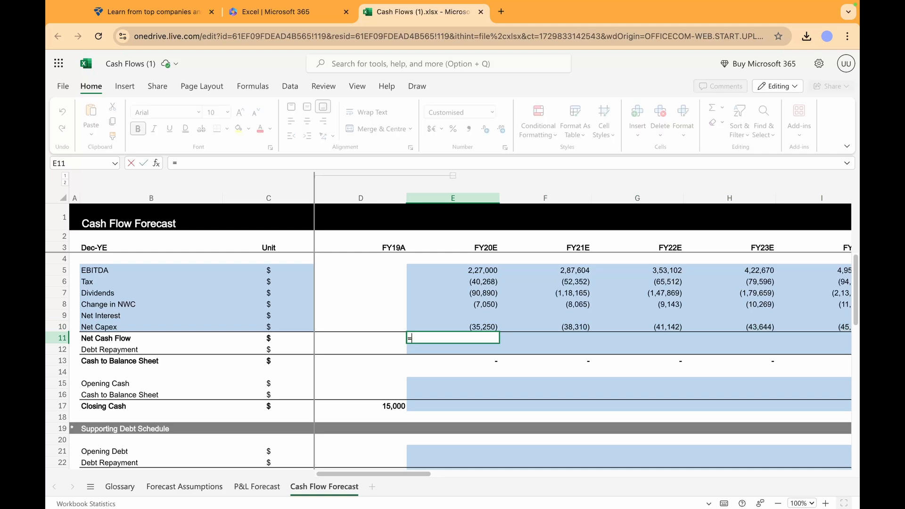
type("sum(")
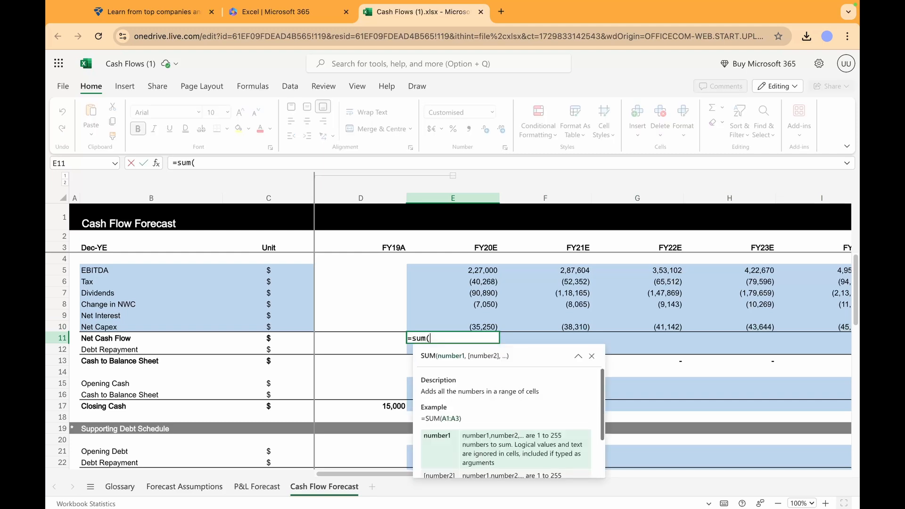
left_click_drag(494, 270, 488, 322)
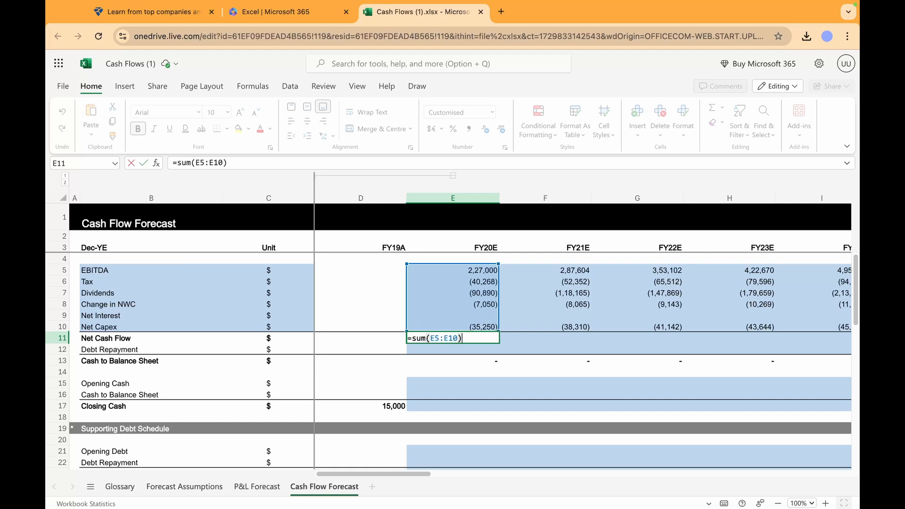
key("Return")
left_click(495, 339)
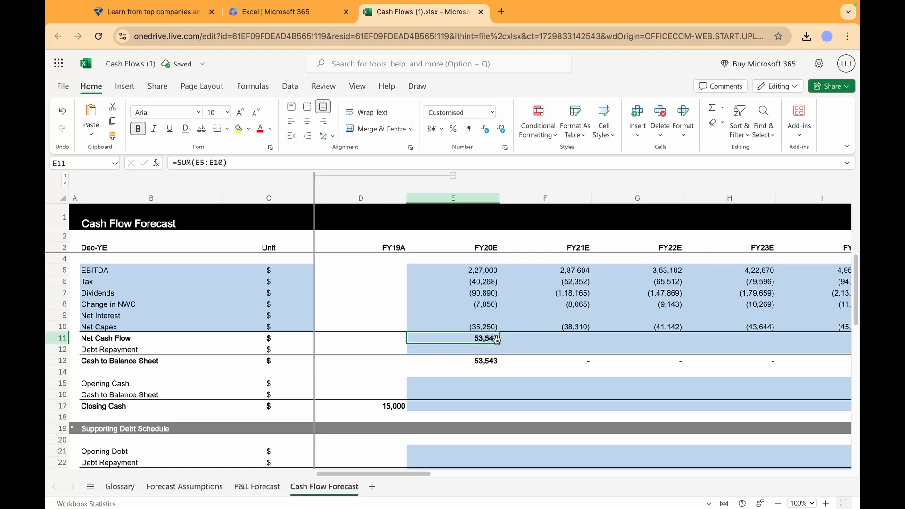
left_click_drag(500, 344, 807, 343)
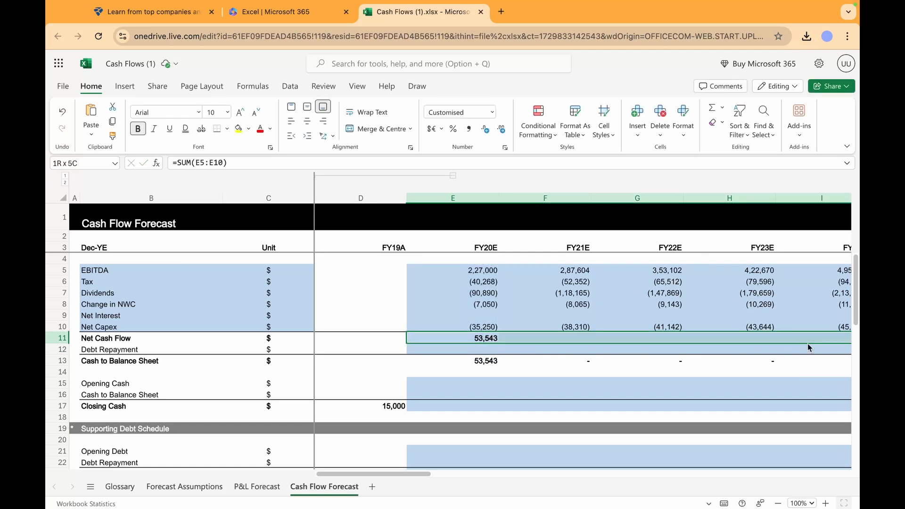
Step: Link FY20E Opening Cash in E15 to the FY19A Closing Cash, =D17, and Cash to Balance Sheet in E16 to =E13
scroll(686, 427, "down", 2)
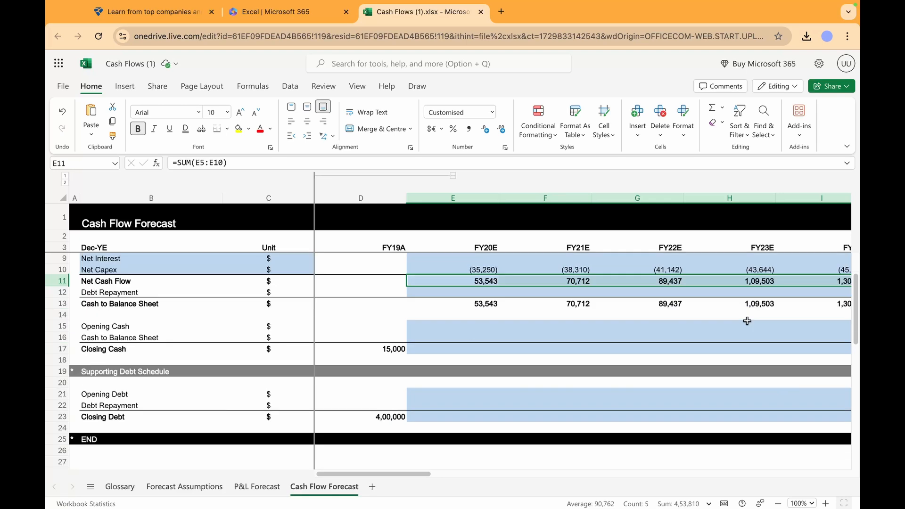
left_click(484, 317)
left_click(478, 323)
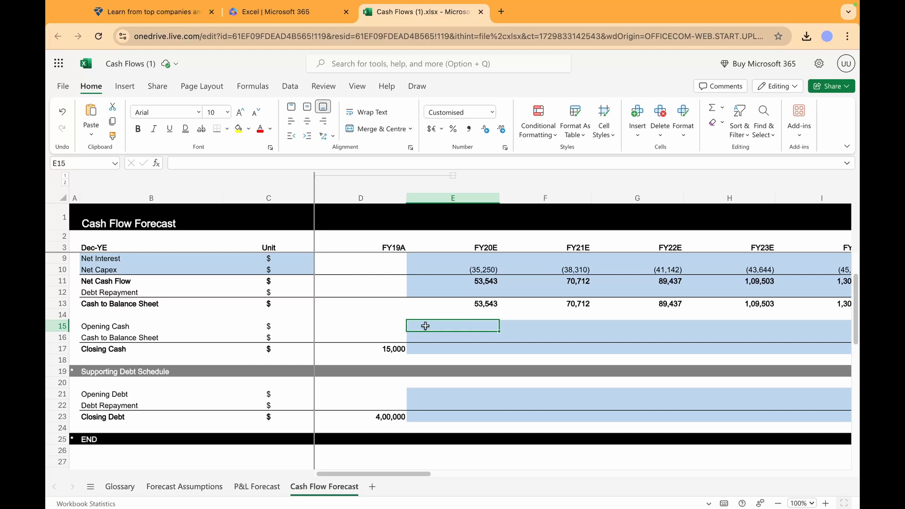
type("=")
left_click(401, 348)
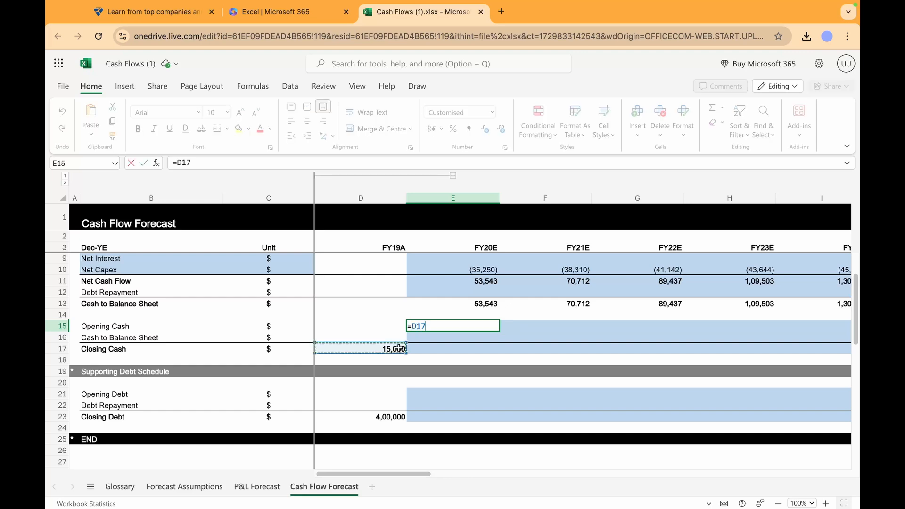
key("Return")
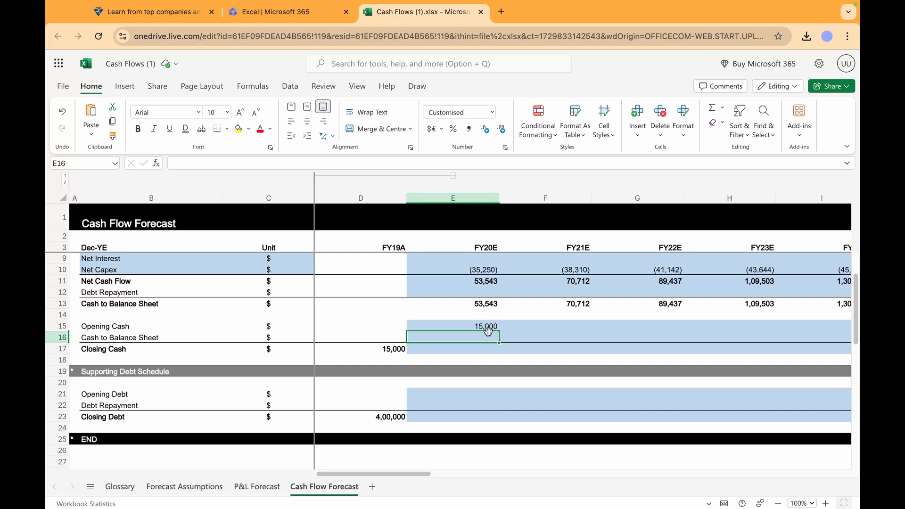
type("=")
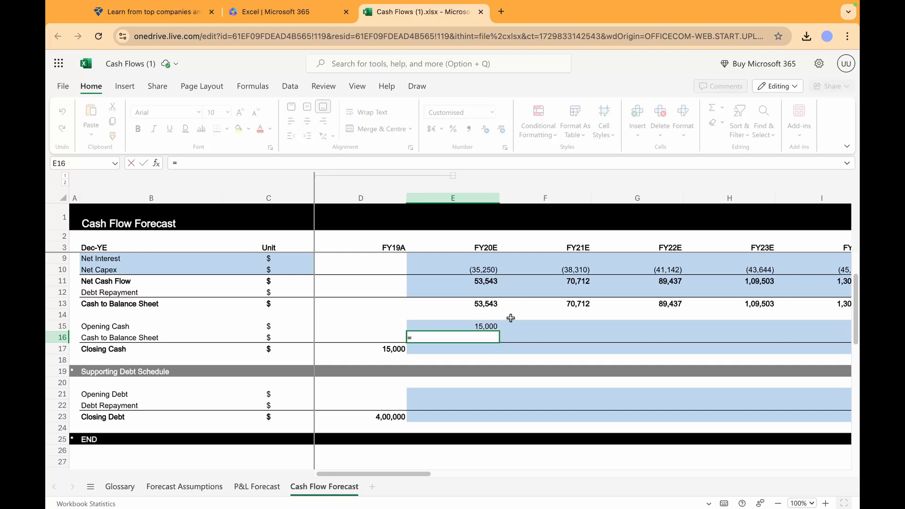
left_click(490, 303)
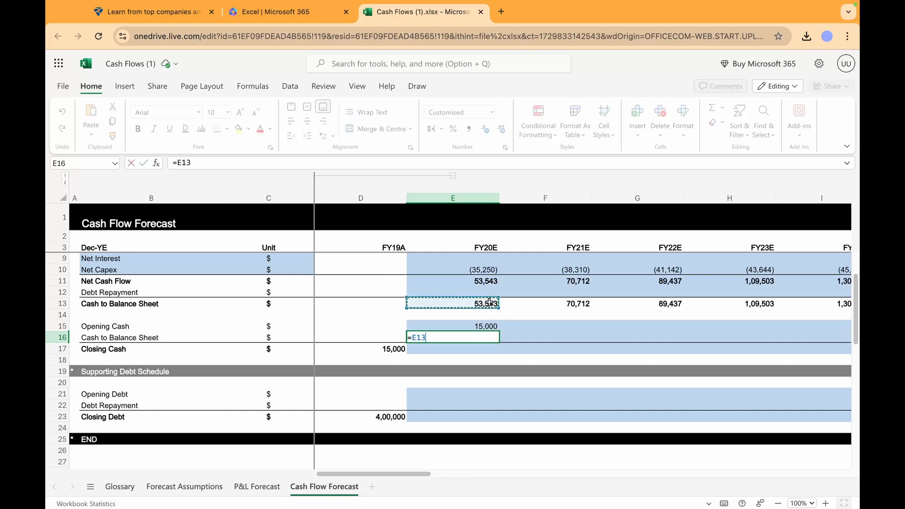
key("Return")
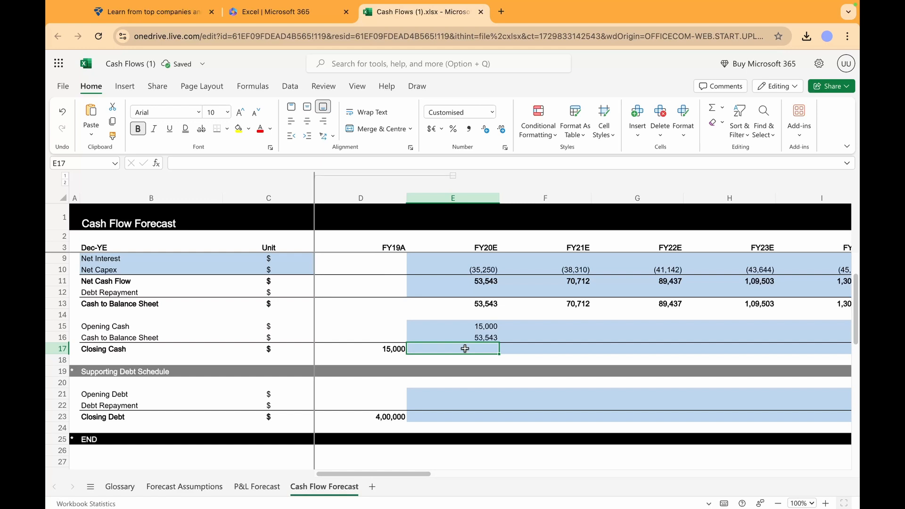
Step: Calculate FY20E Closing Cash in E17 as =SUM(E15:E16)
type("=sum(")
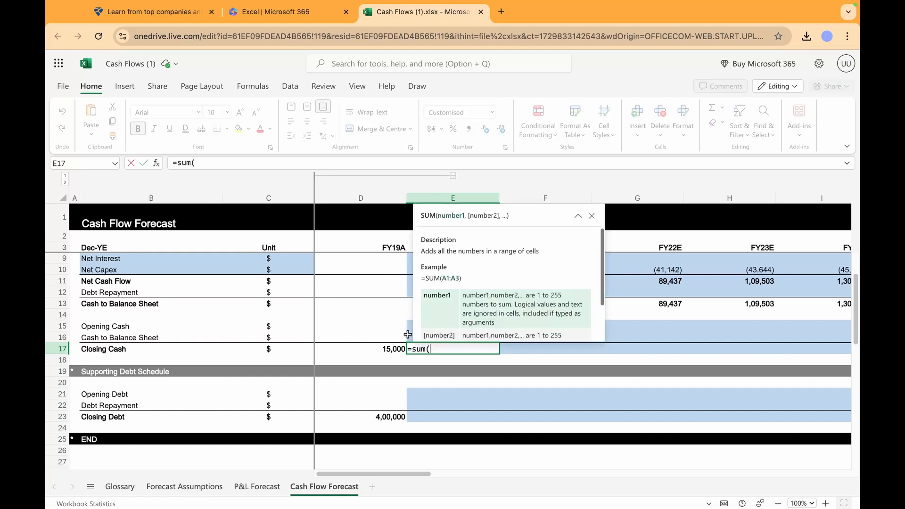
left_click_drag(406, 333, 409, 323)
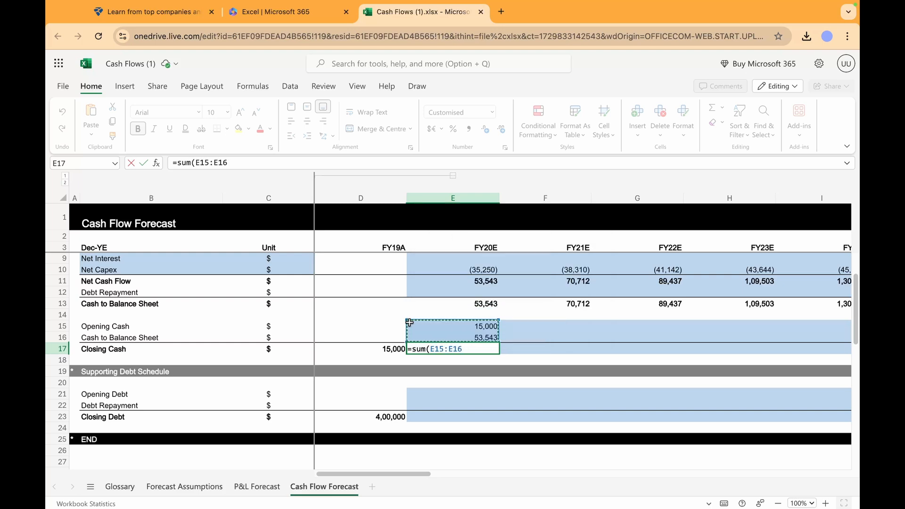
type(")")
key("Return")
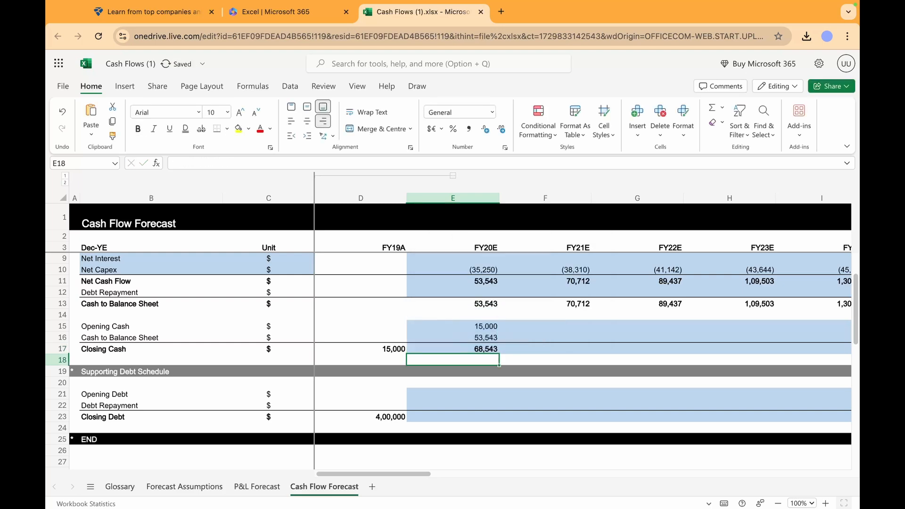
Step: Link FY20E Opening Debt in E21 to the FY19A Closing Debt, =D23, and link Debt Repayment in E22 to the schedule above
left_click(427, 398)
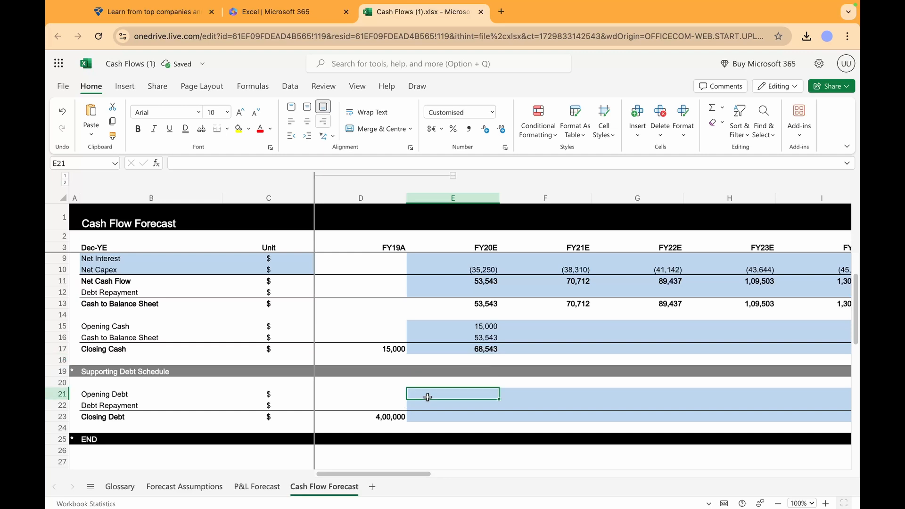
type("=")
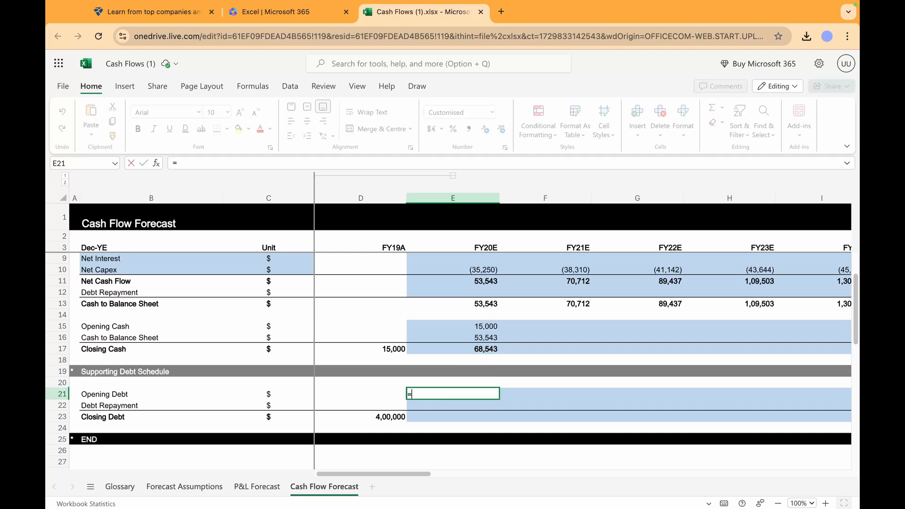
left_click(389, 418)
key("Return")
key("Return")
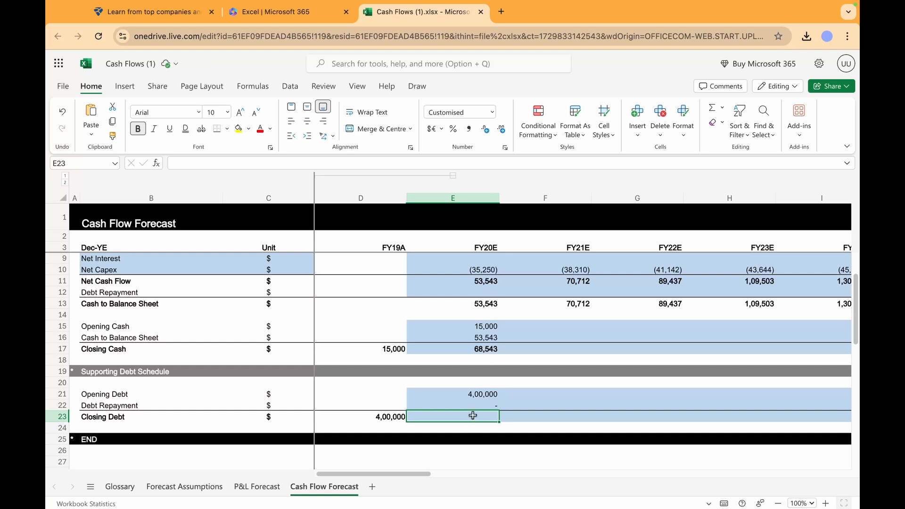
Step: Calculate FY20E Closing Debt in E23 as =SUM(E21:E22)
left_click(485, 406)
left_click(465, 418)
type("=sum")
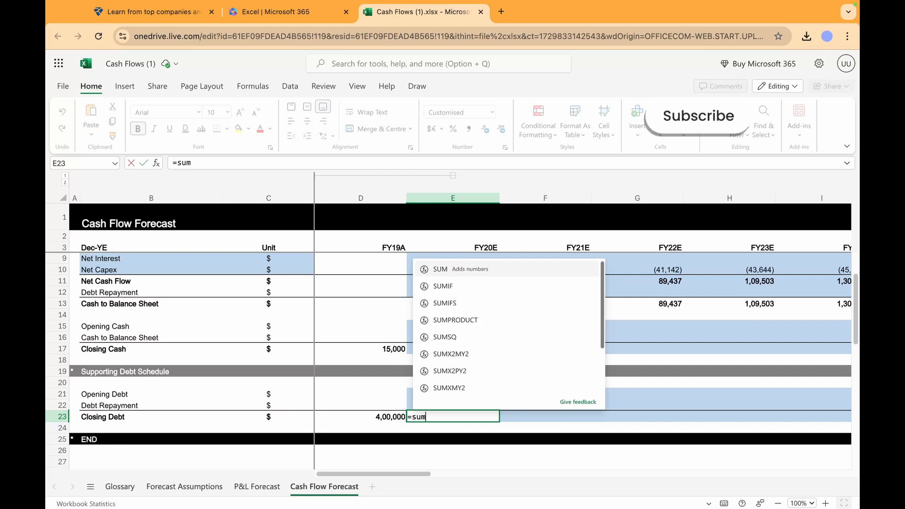
type("(")
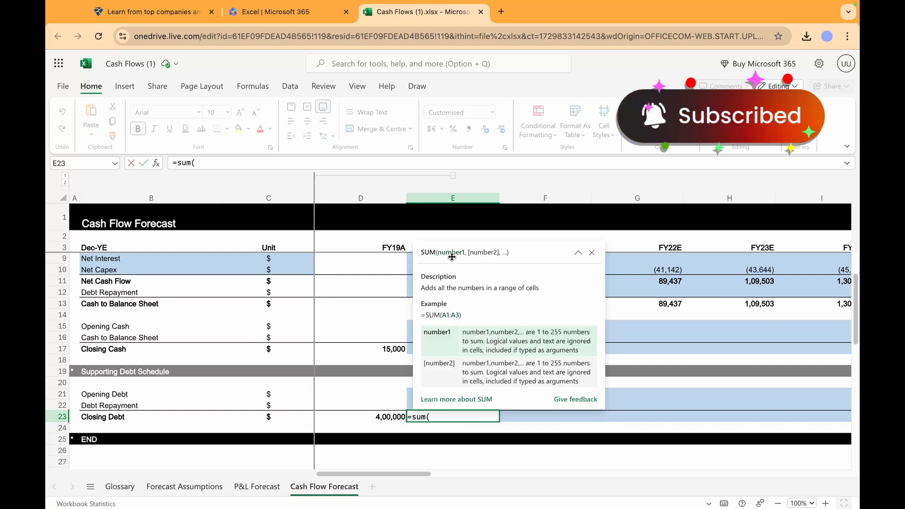
left_click_drag(406, 405, 488, 394)
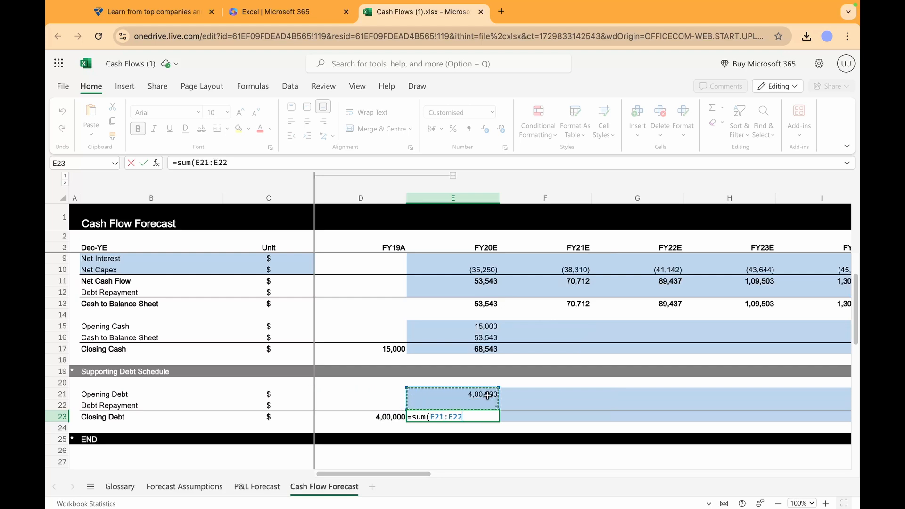
type(")")
key("Return")
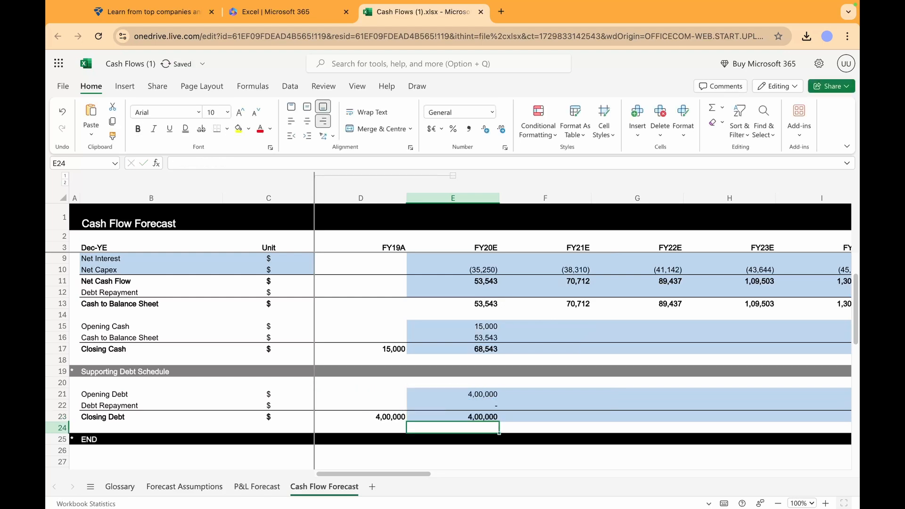
Step: Select the FY20E Net Interest cell E9 and read the guidance note on calculating interest expense and interest income
scroll(756, 338, "up", 3)
scroll(757, 337, "right", 1)
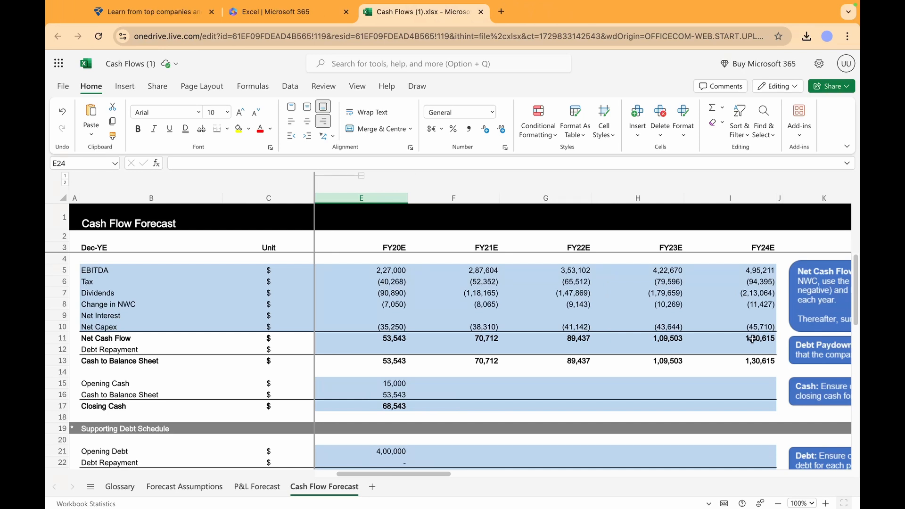
left_click(389, 313)
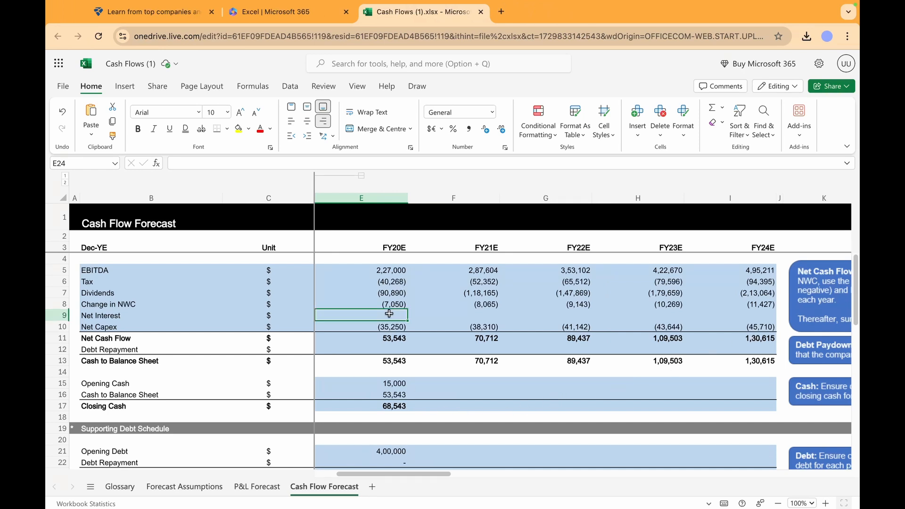
left_click_drag(408, 473, 528, 486)
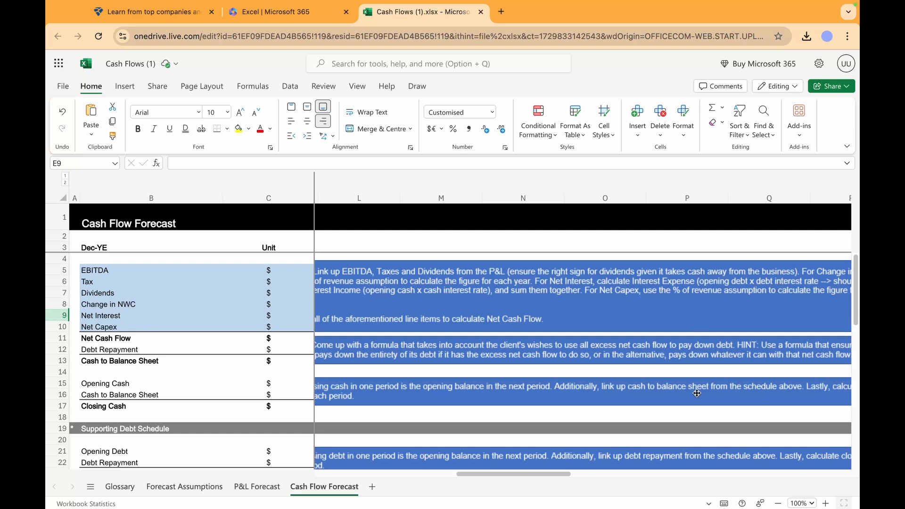
Step: Start the FY20E Net Interest formula in E9 with interest income: Opening Cash E15 multiplied by the Cash Interest Rate, 'Forecast Assumptions'!E45
left_click_drag(471, 475, 430, 480)
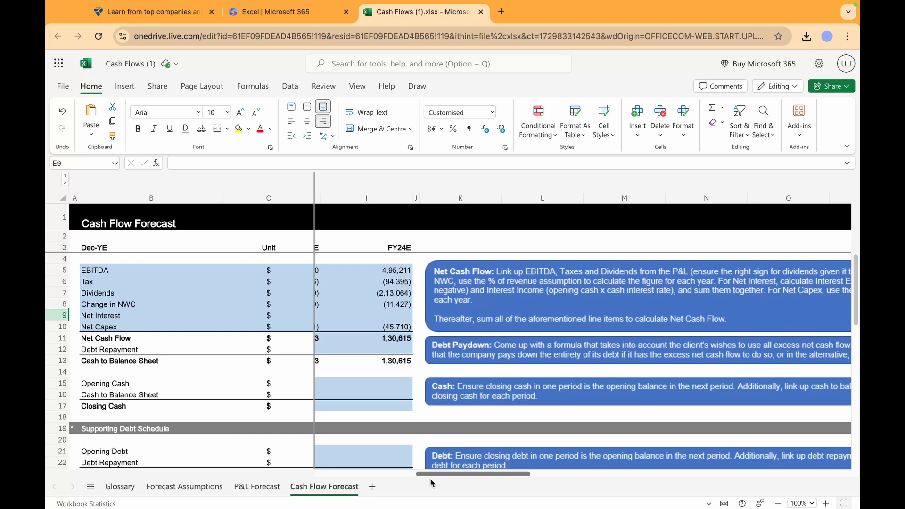
left_click_drag(431, 482, 348, 486)
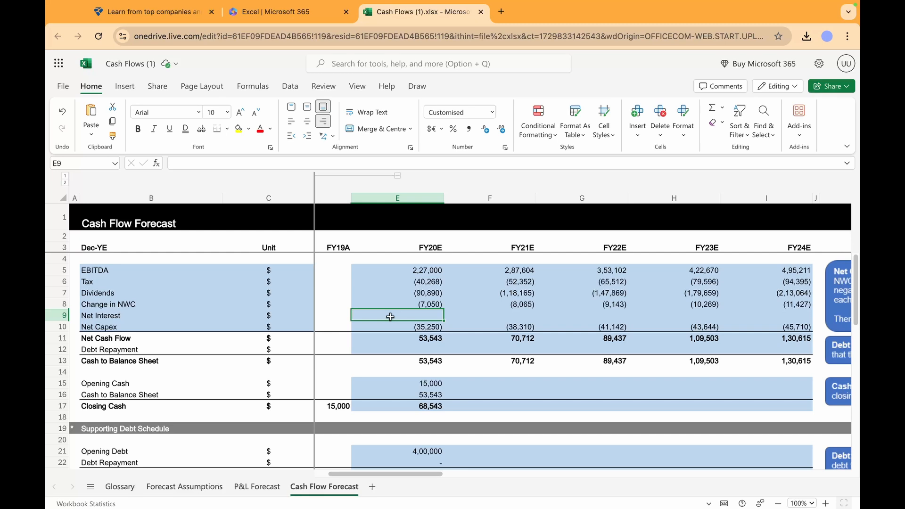
type("=")
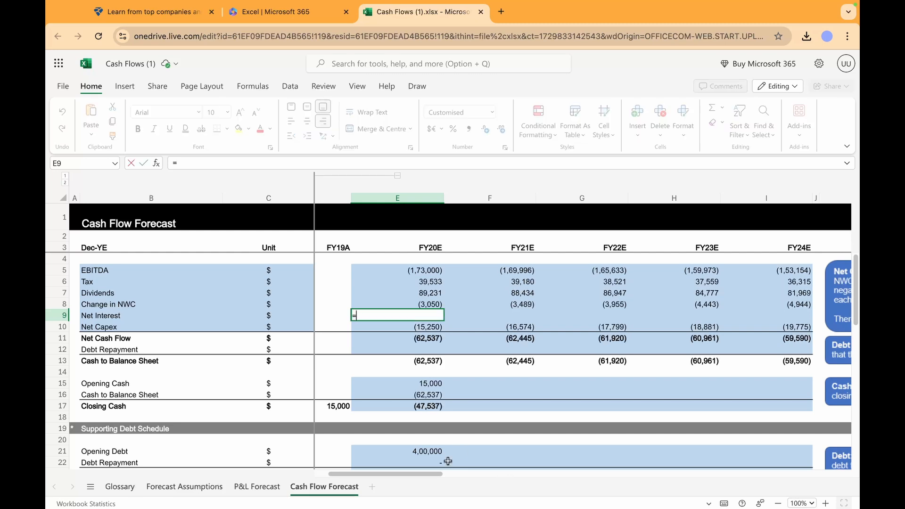
left_click(426, 382)
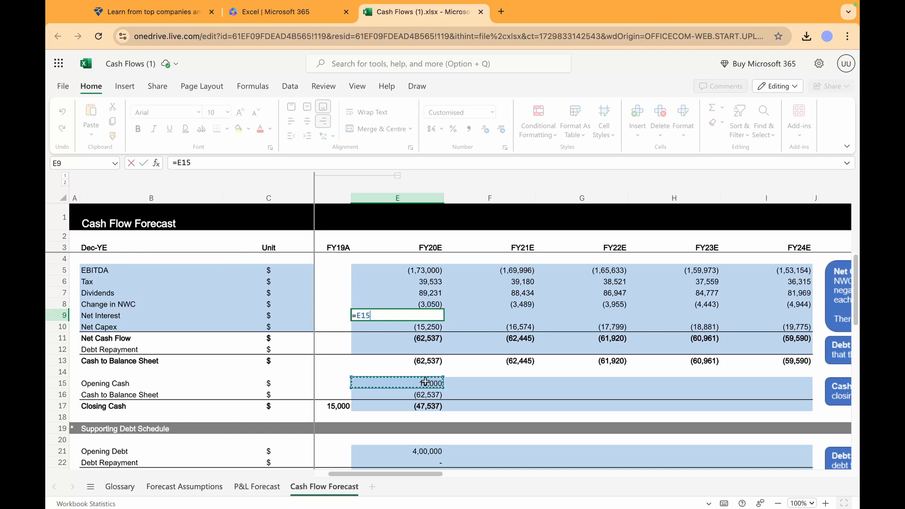
left_click(193, 162)
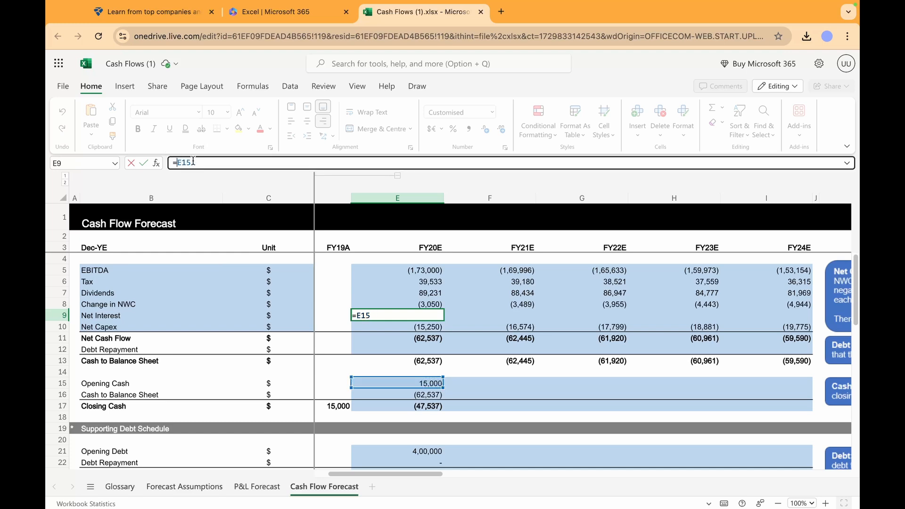
type("(")
left_click(184, 487)
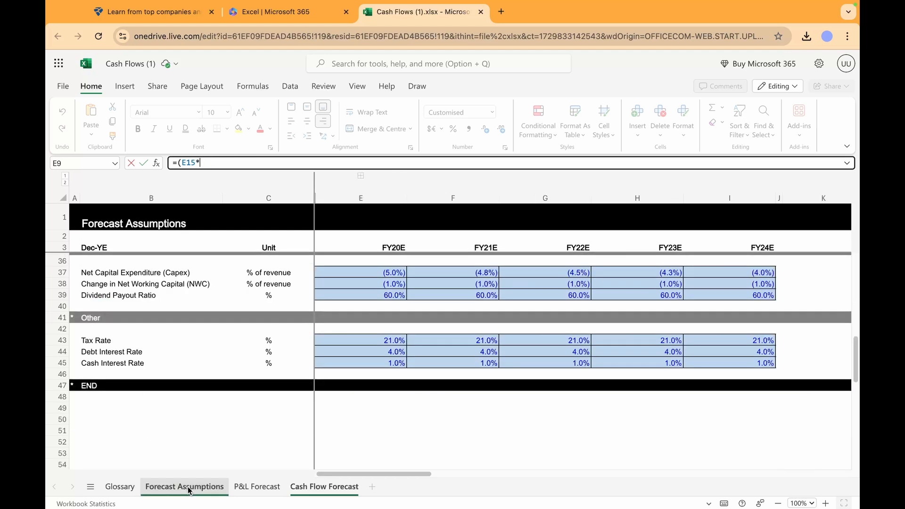
left_click(392, 364)
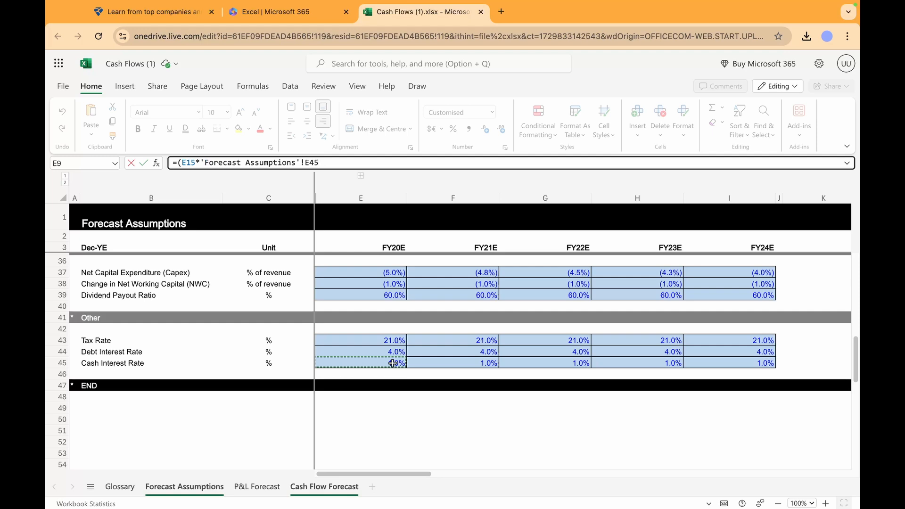
Step: Complete the E9 formula by subtracting interest expense: the Debt Interest Rate, 'Forecast Assumptions'!E44, multiplied by Opening Debt E21
type(")-(")
left_click(272, 487)
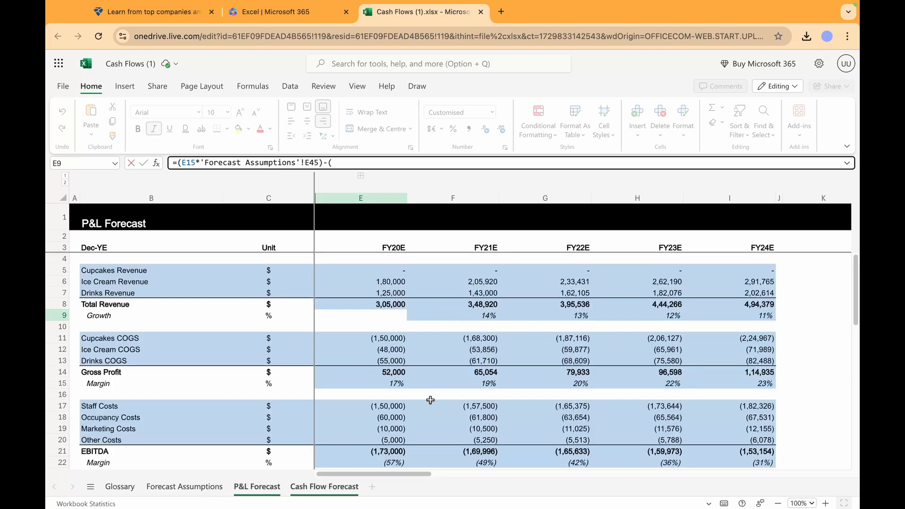
left_click(185, 486)
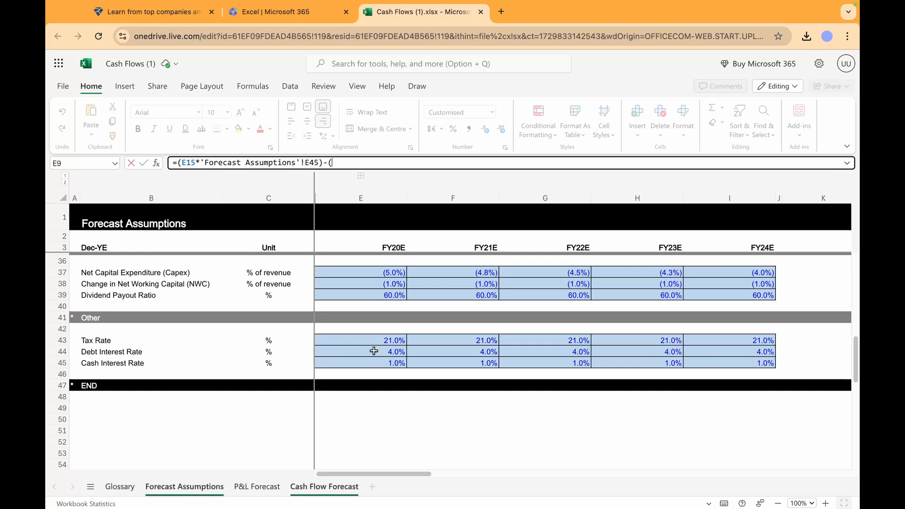
left_click(374, 351)
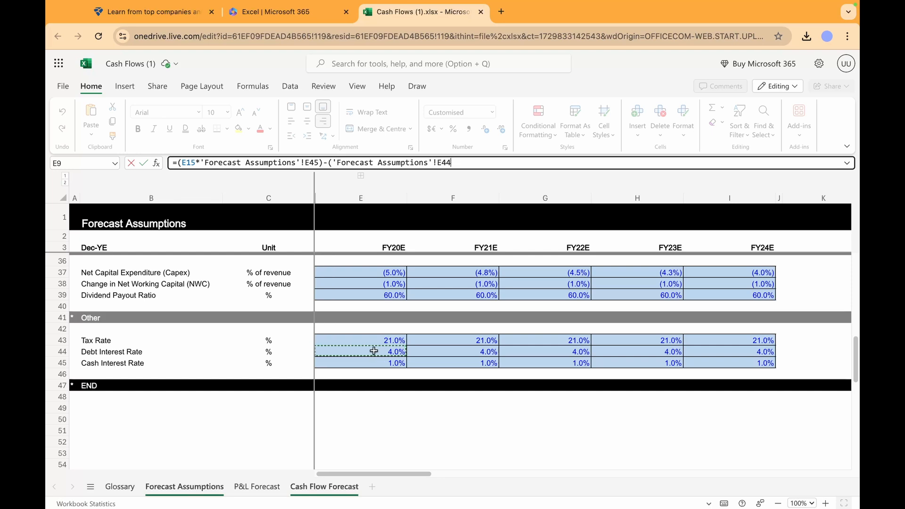
type("*")
left_click(346, 491)
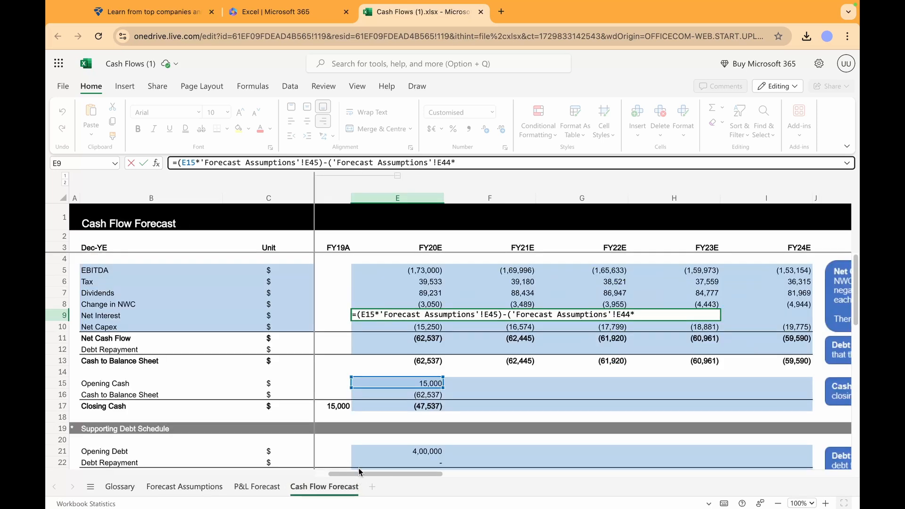
left_click(414, 451)
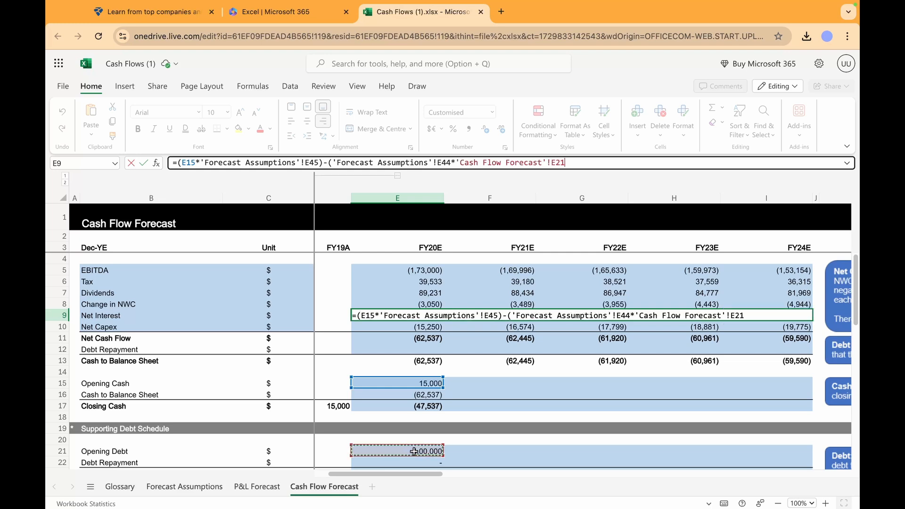
type(")")
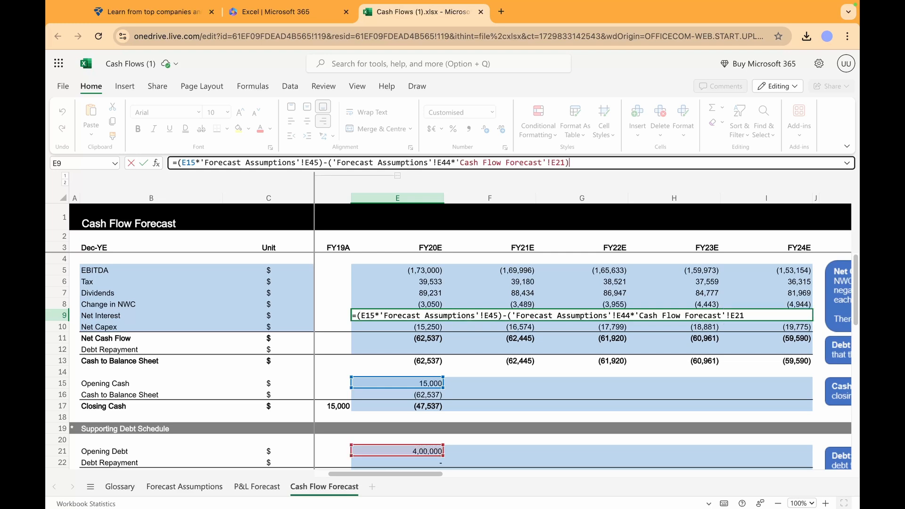
key("Return")
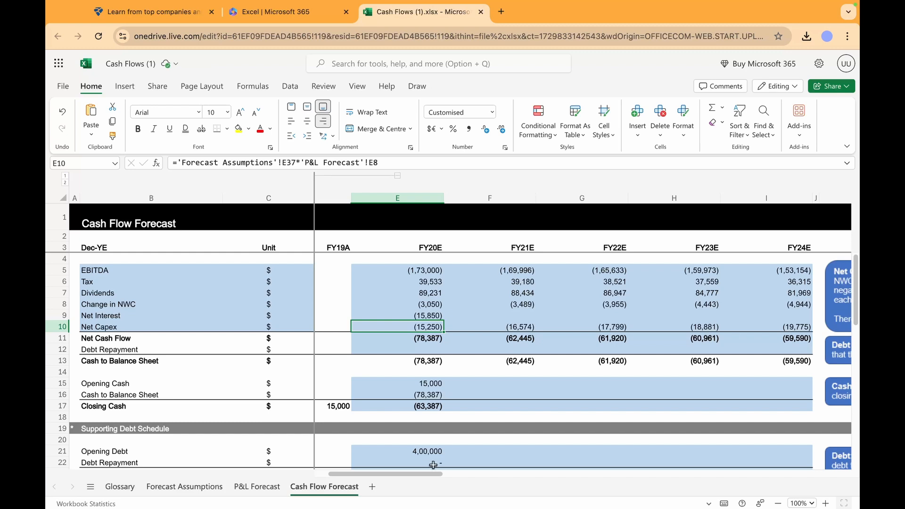
Step: Copy the Net Interest formula from E9 across FY21E to FY24E and check the formula in F9
left_click(439, 316)
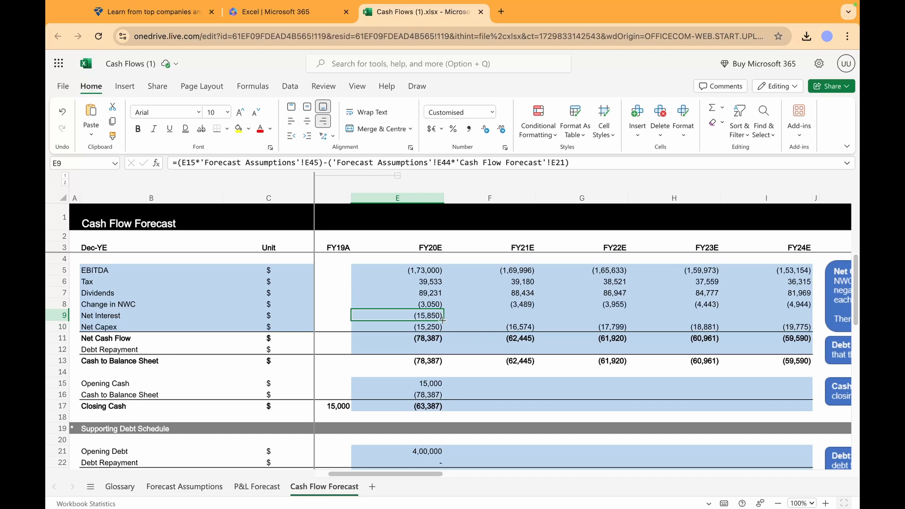
left_click_drag(443, 320, 728, 320)
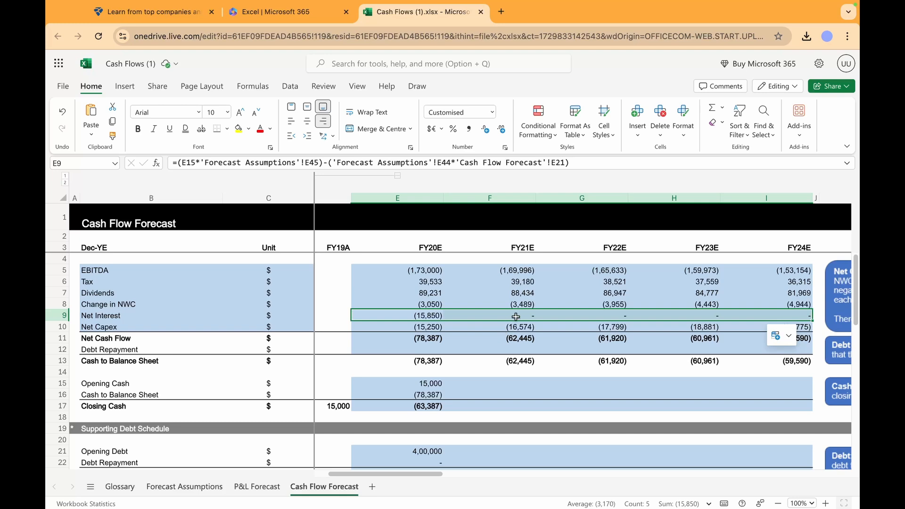
left_click(522, 384)
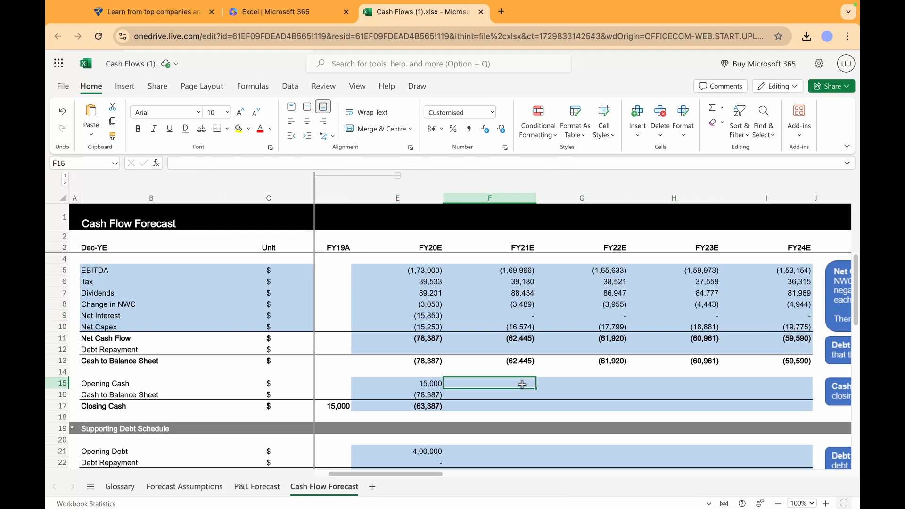
left_click(524, 311)
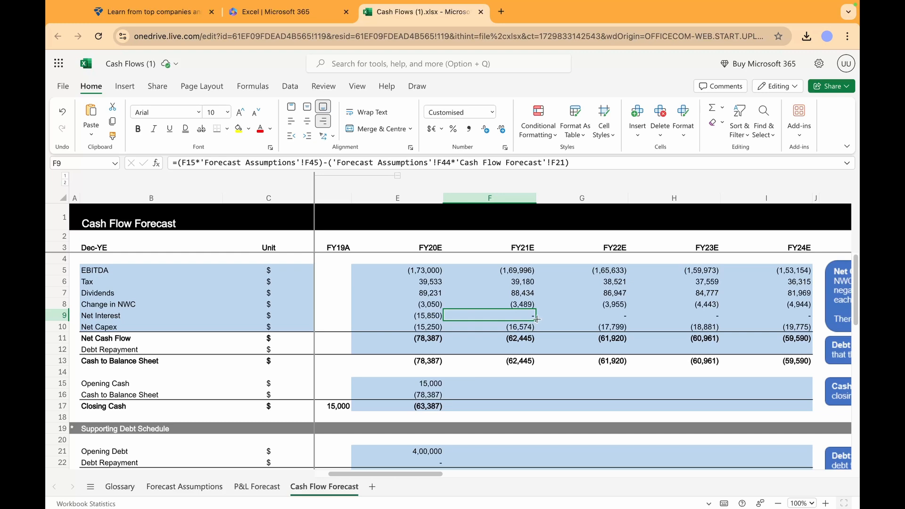
Step: Copy the cash balance formulas in E15:E17 into FY21E only, undoing the fill across to FY24E
left_click(519, 387)
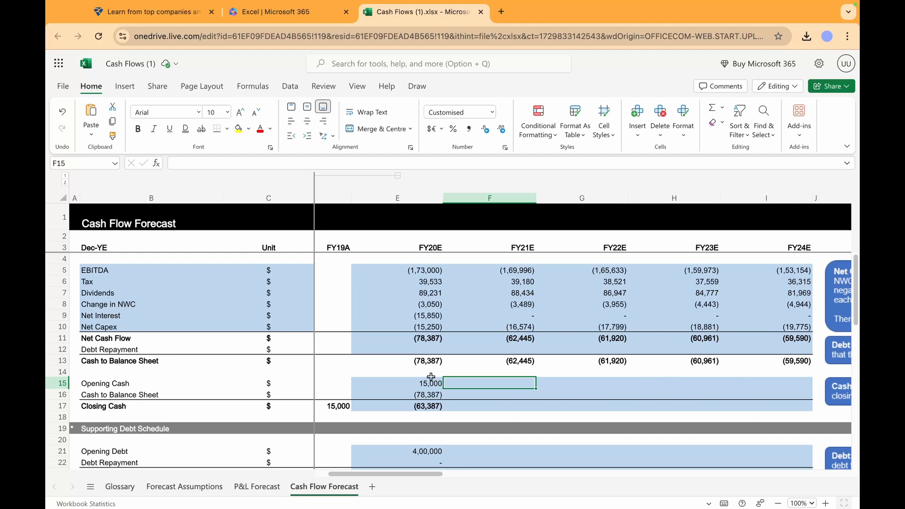
left_click_drag(423, 383, 767, 412)
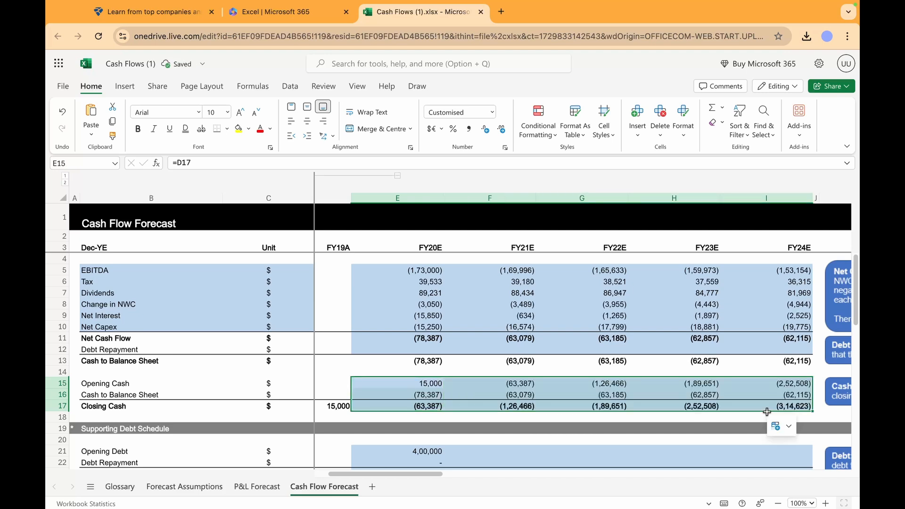
left_click(62, 111)
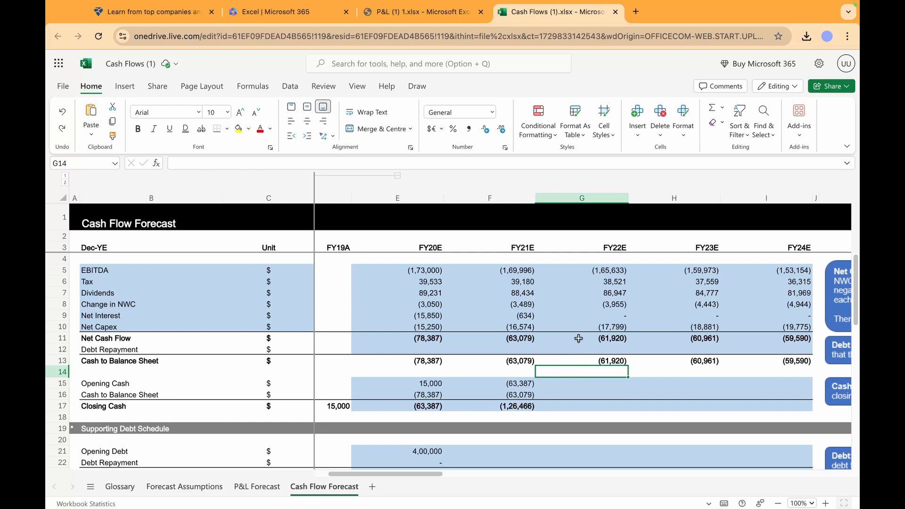
Step: Trace the FY20E Cupcakes Revenue formula on the P&L Forecast sheet to the cupcake units sold and average sale price in Forecast Assumptions
left_click(271, 490)
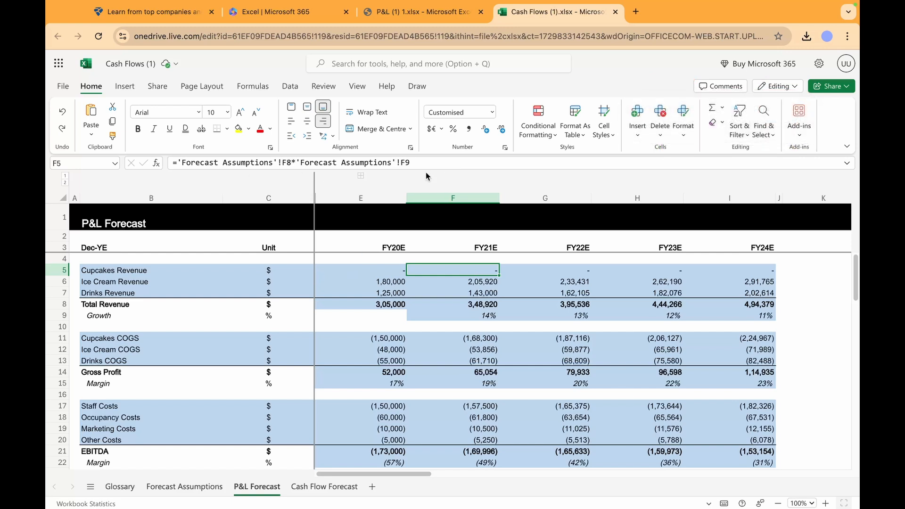
left_click(188, 493)
left_click(257, 487)
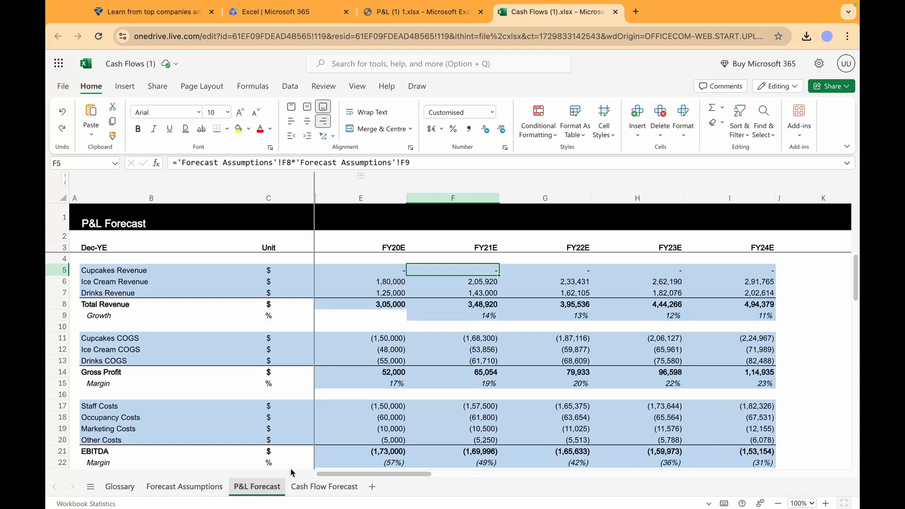
left_click(377, 269)
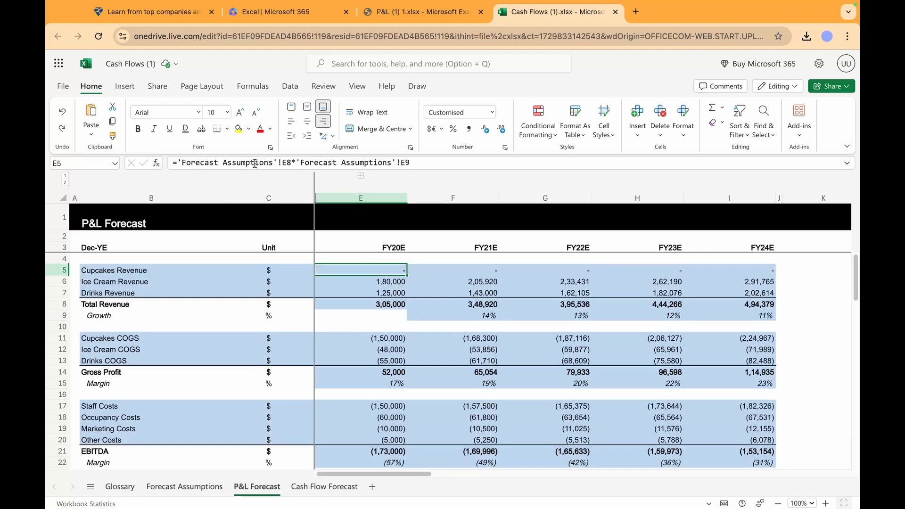
left_click(189, 488)
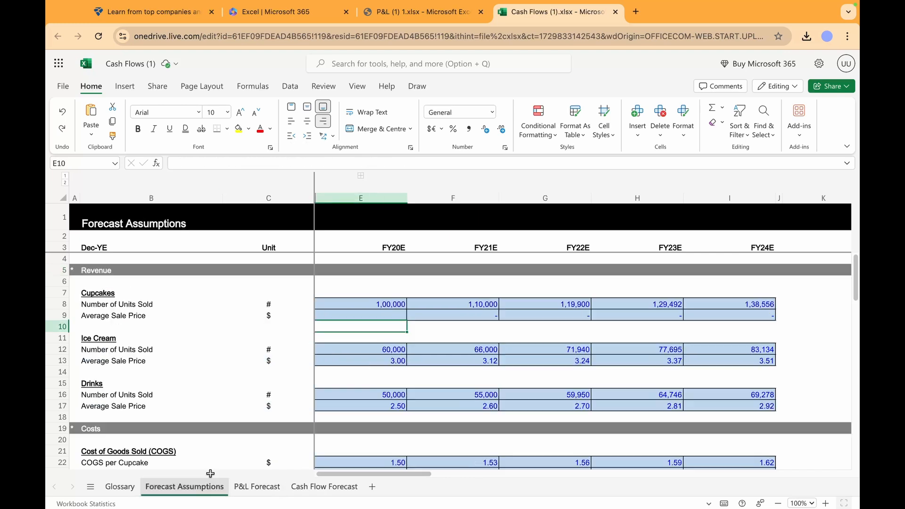
left_click(366, 315)
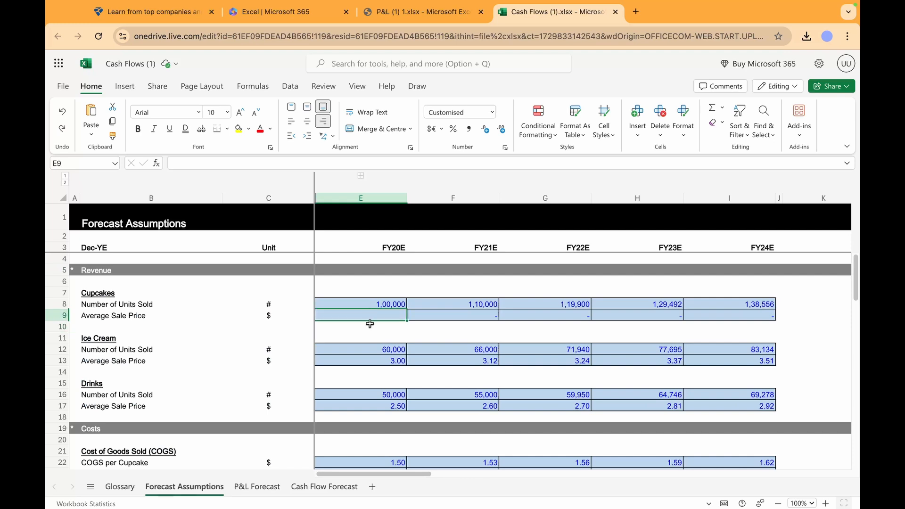
left_click(370, 330)
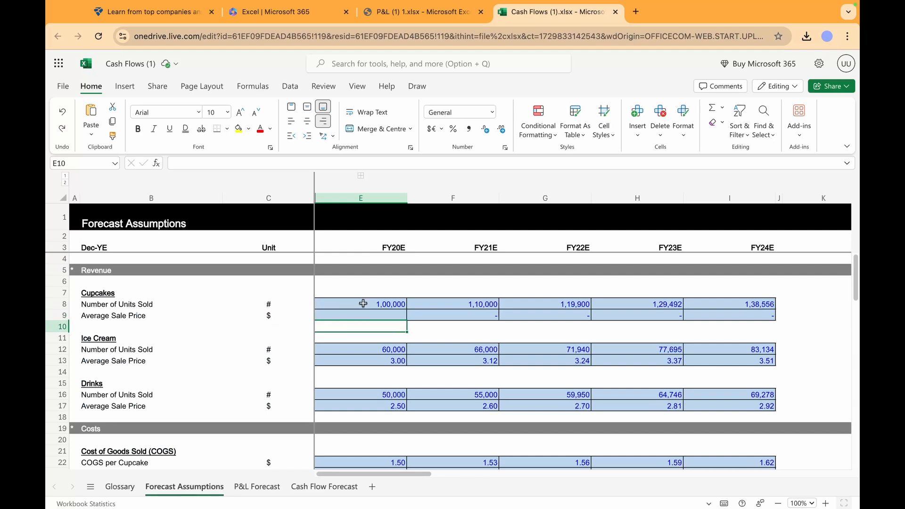
left_click(365, 312)
left_click(378, 306)
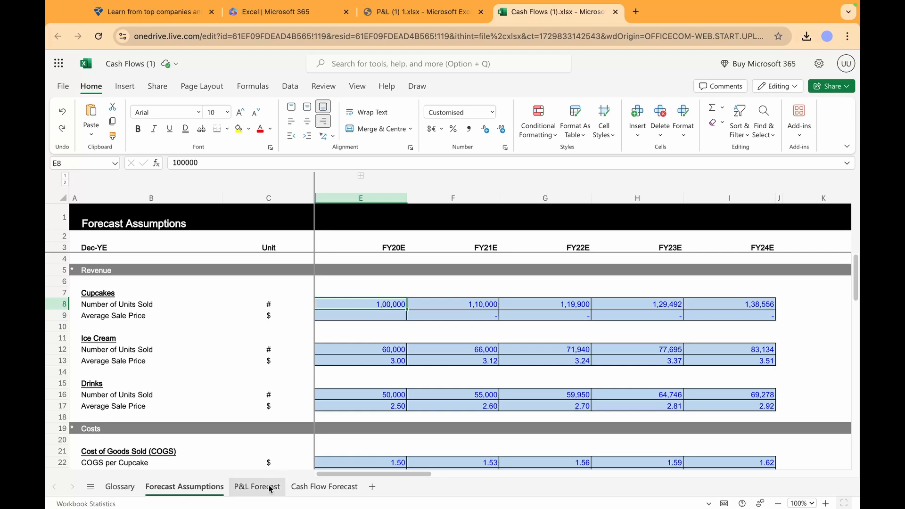
left_click(254, 487)
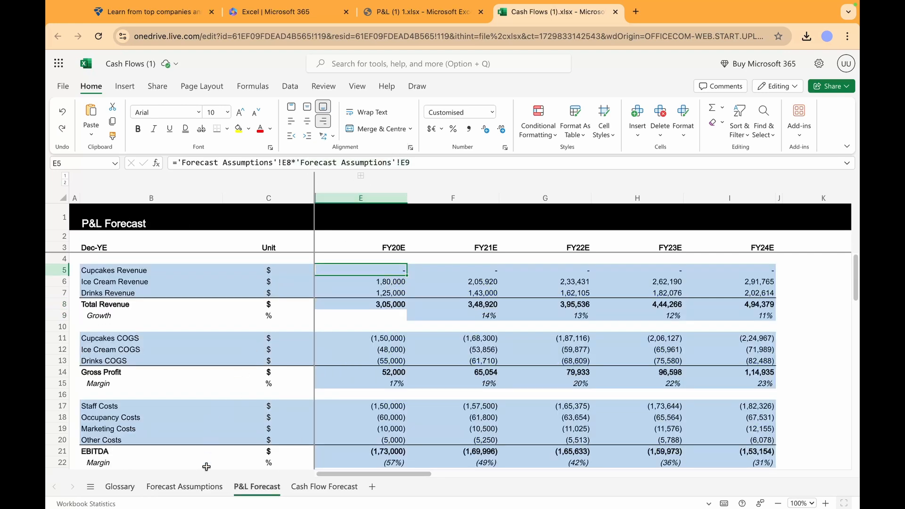
Step: Inspect the cupcake Average Sale Price cells E9 and F9 in Forecast Assumptions and compare them with the P&L (1) 1 workbook
left_click(184, 487)
left_click(396, 316)
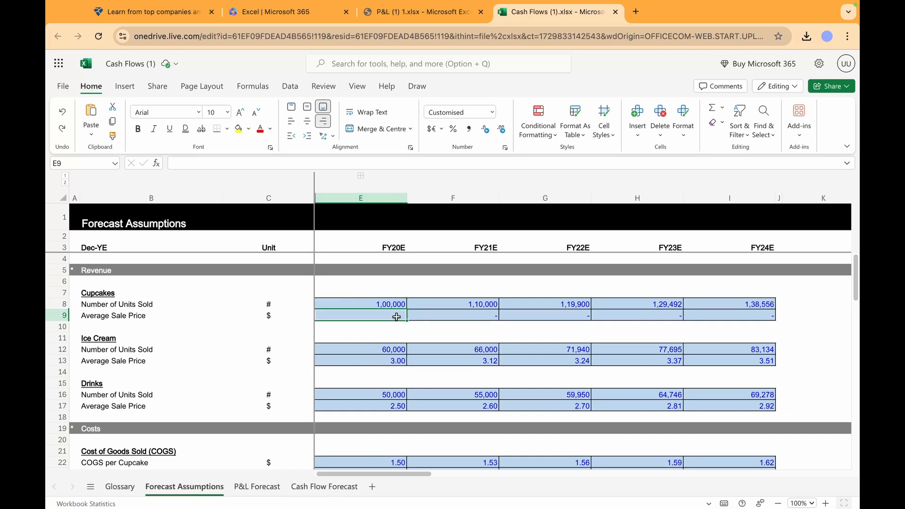
left_click(488, 314)
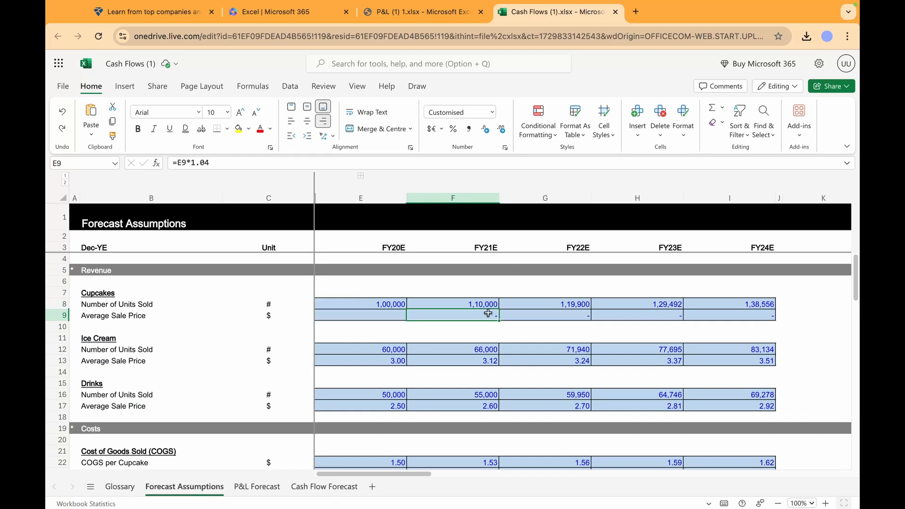
left_click_drag(391, 473, 732, 478)
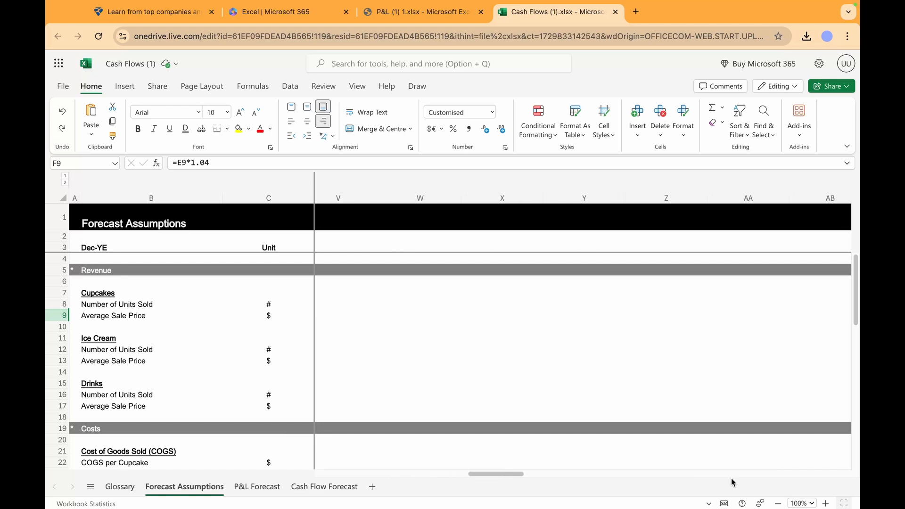
left_click(451, 14)
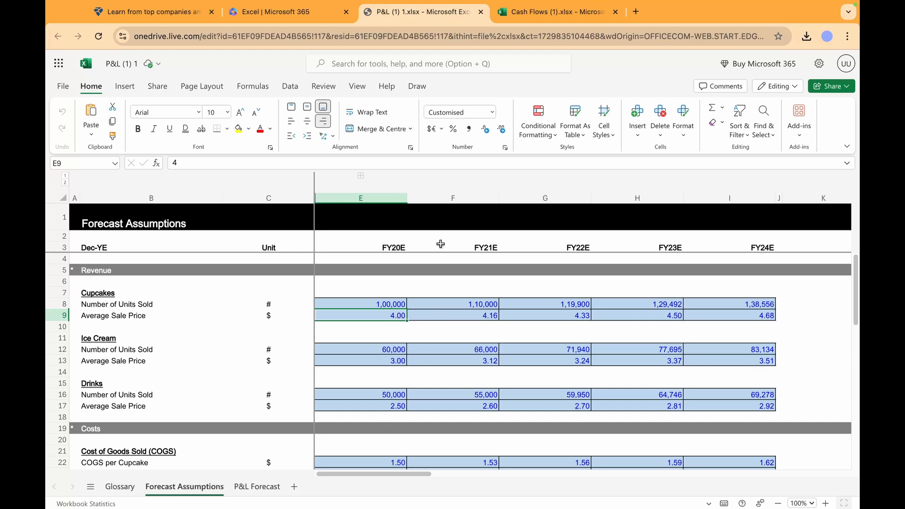
left_click(551, 14)
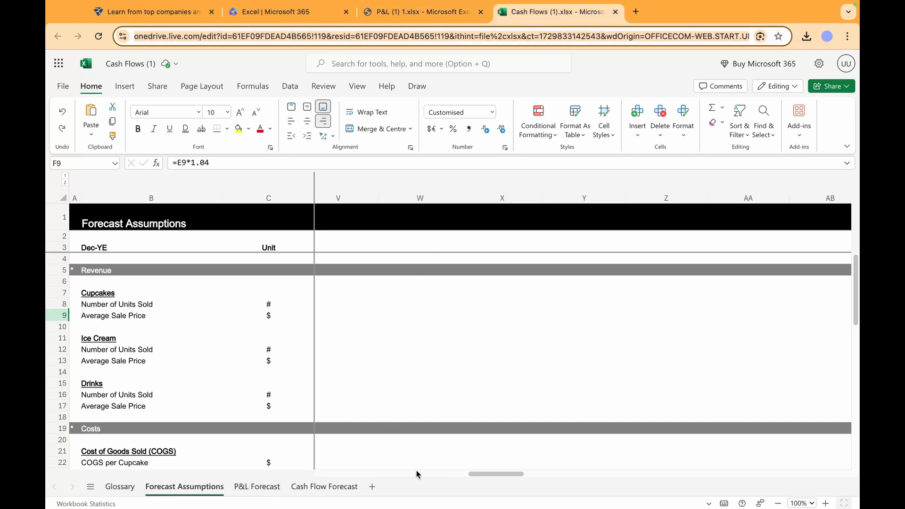
left_click_drag(502, 474, 327, 486)
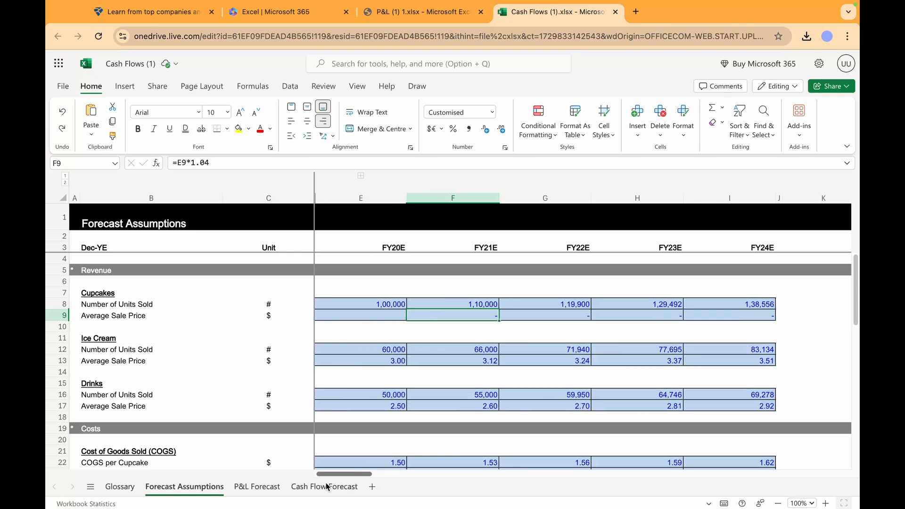
Step: Set the FY20E cupcake Average Sale Price in E9 of Forecast Assumptions to 4 and check the revenue on the P&L Forecast sheet
left_click(374, 314)
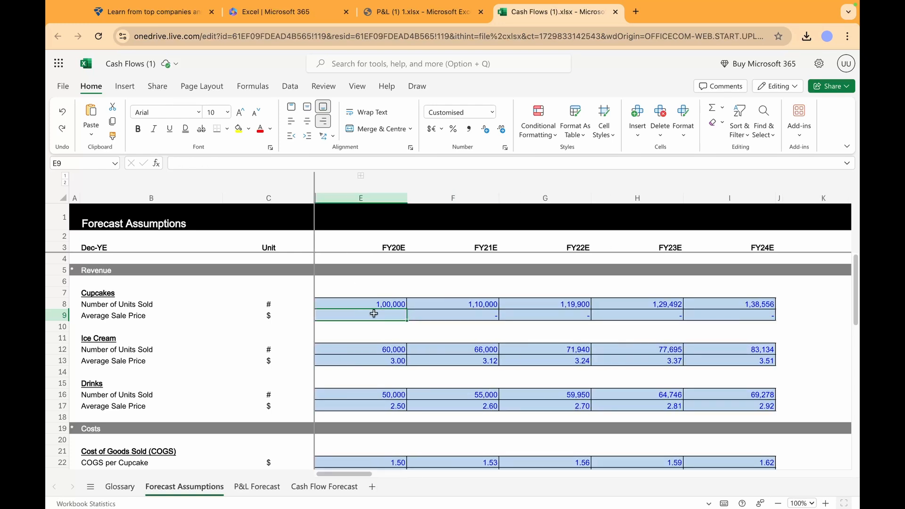
type("4")
key("Return")
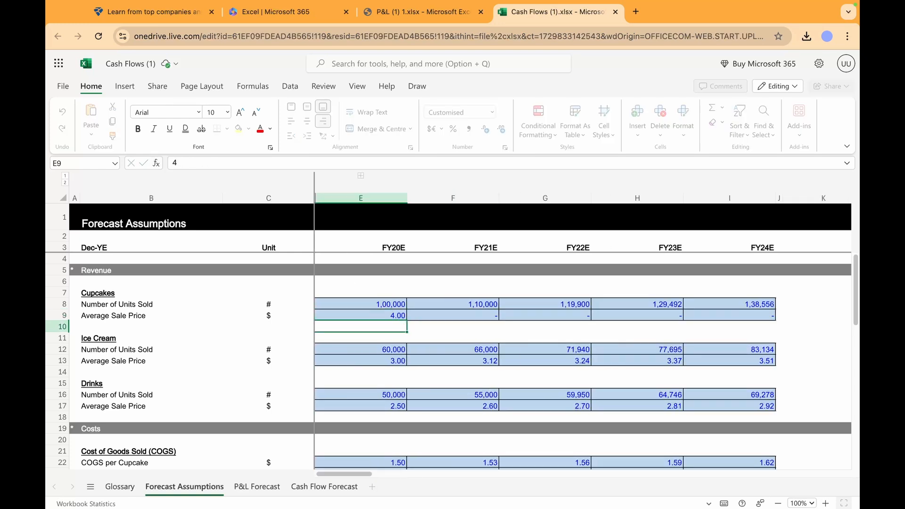
left_click(257, 487)
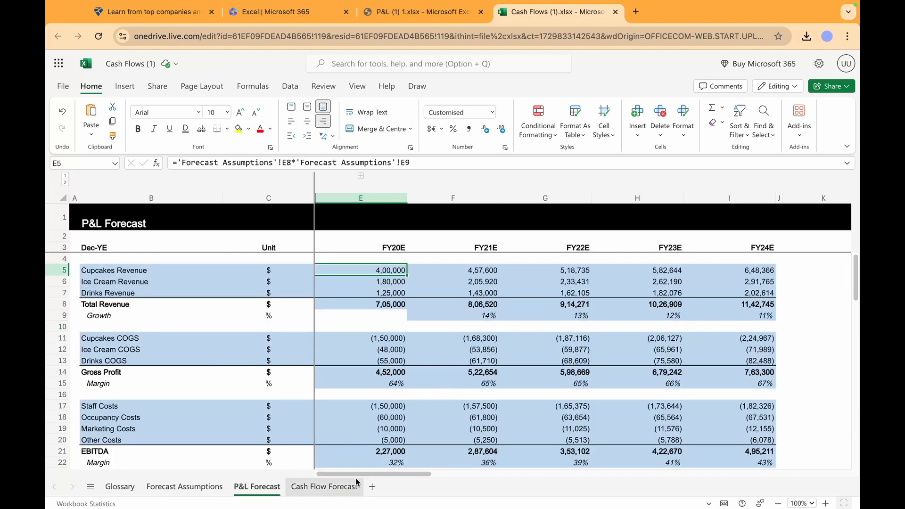
Step: Clear the FY21E cash balance formulas in F15:F17 on the Cash Flow Forecast sheet
left_click(341, 484)
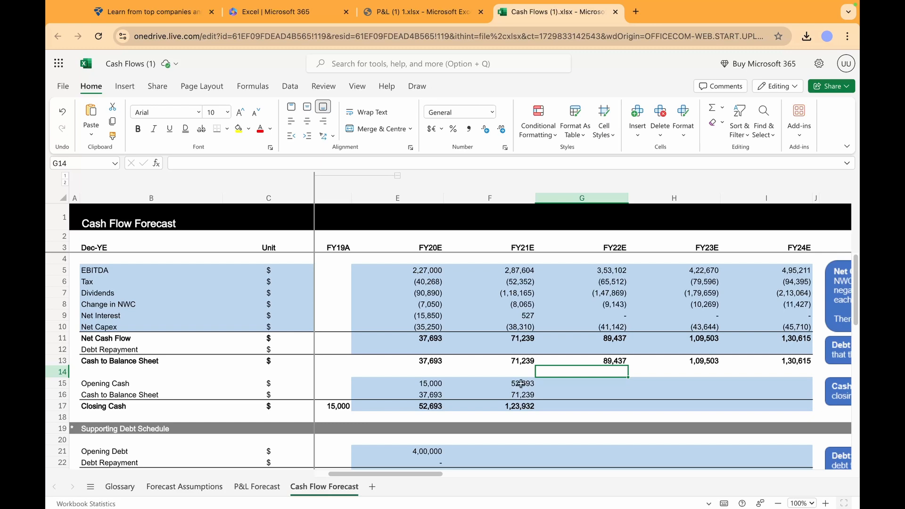
left_click_drag(520, 383, 521, 407)
key("Delete")
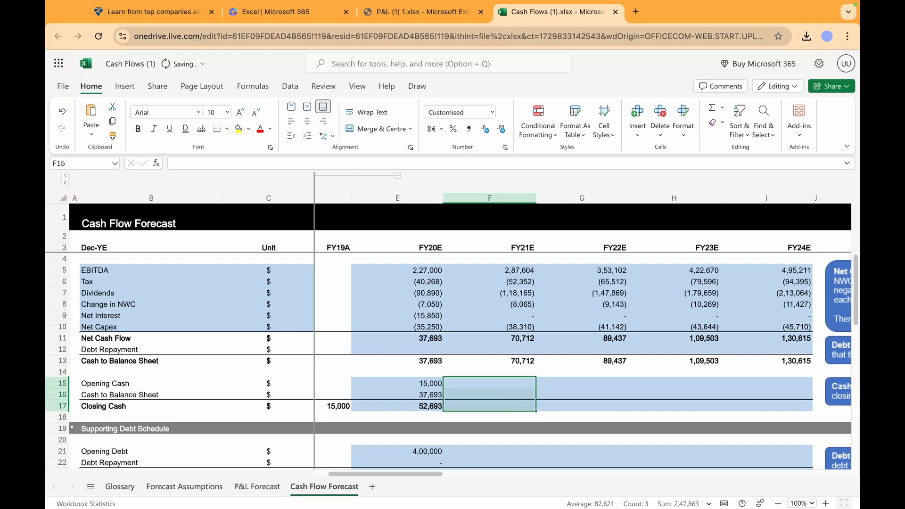
Step: Copy the cash balance formulas in E15:E17 and the debt schedule formulas in E21:E23 across FY21E to FY24E
scroll(451, 361, "down", 2)
left_click_drag(427, 356, 735, 386)
key("ctrl+r")
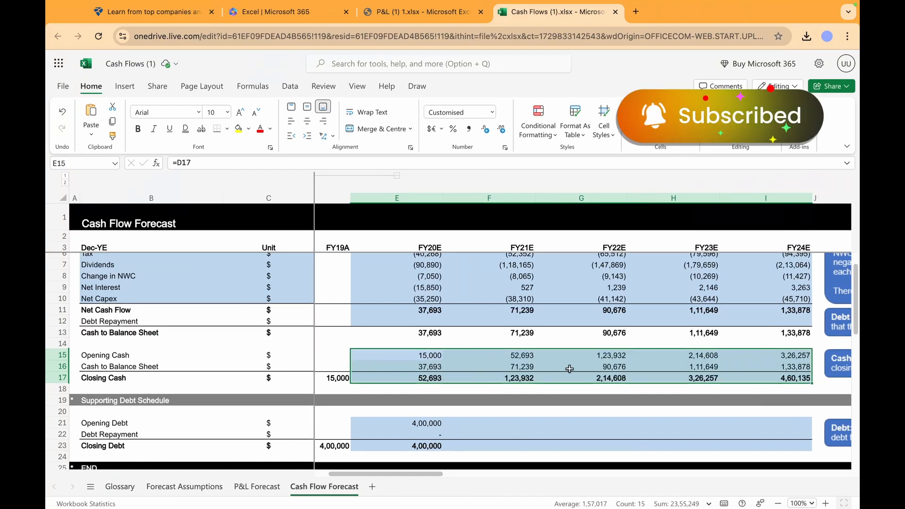
left_click_drag(431, 423, 731, 449)
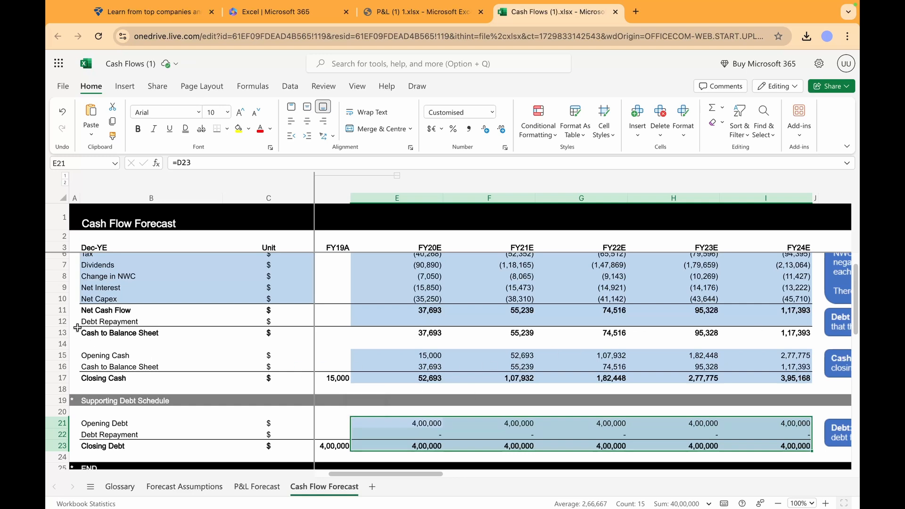
Step: Enter the FY20E Debt Repayment formula =IF(E21>E11,-E11,-E21) in E12, comparing opening debt with net cash flow
left_click(430, 318)
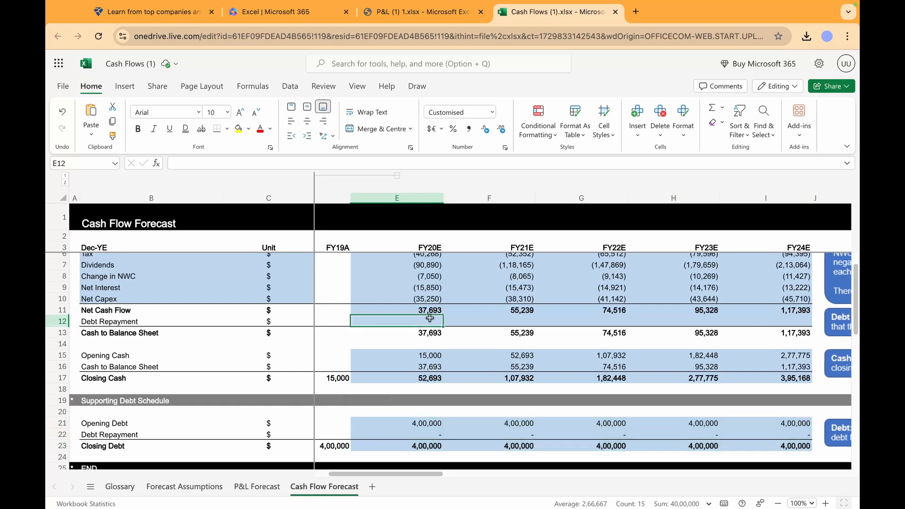
mouse_move(386, 474)
left_mouse_down()
mouse_move(527, 471)
mouse_move(376, 472)
left_mouse_up()
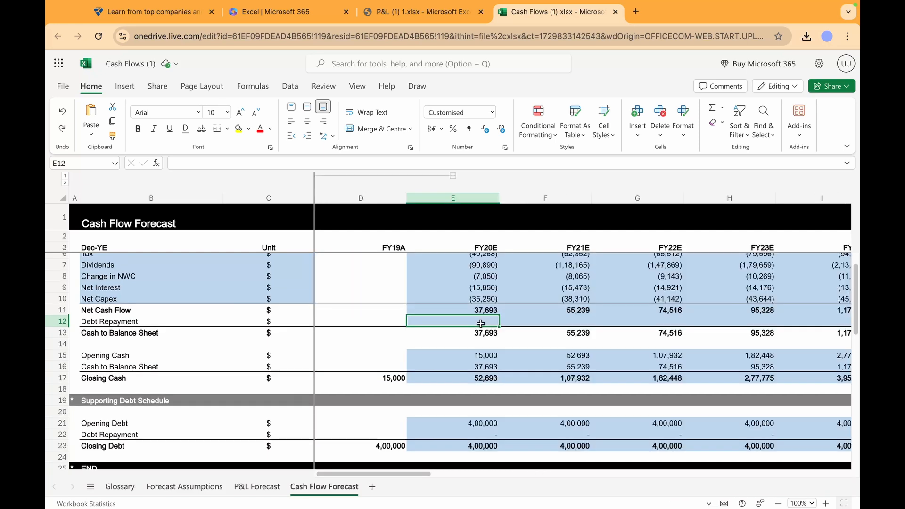
type("=if(")
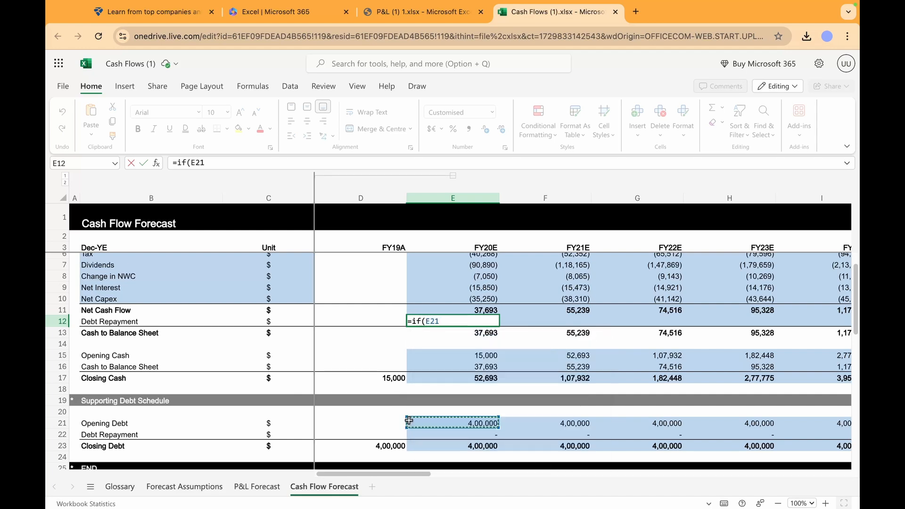
type(">")
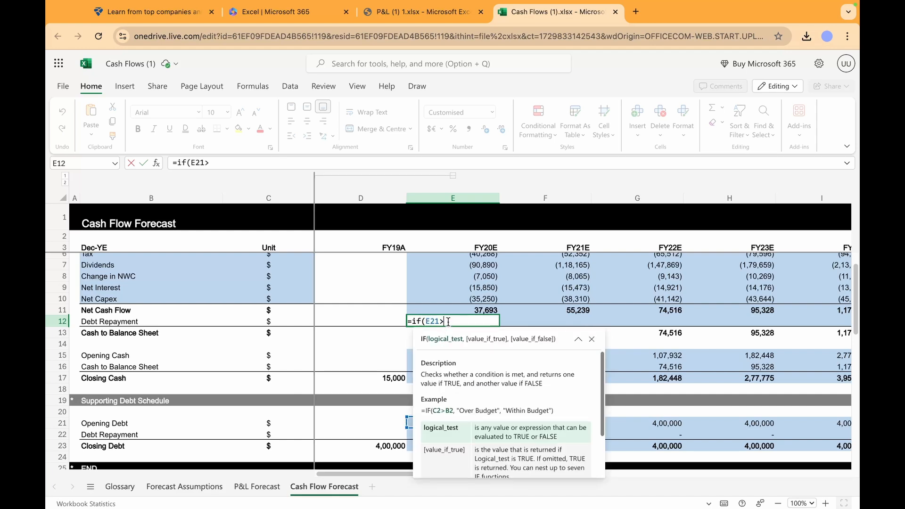
left_click(461, 313)
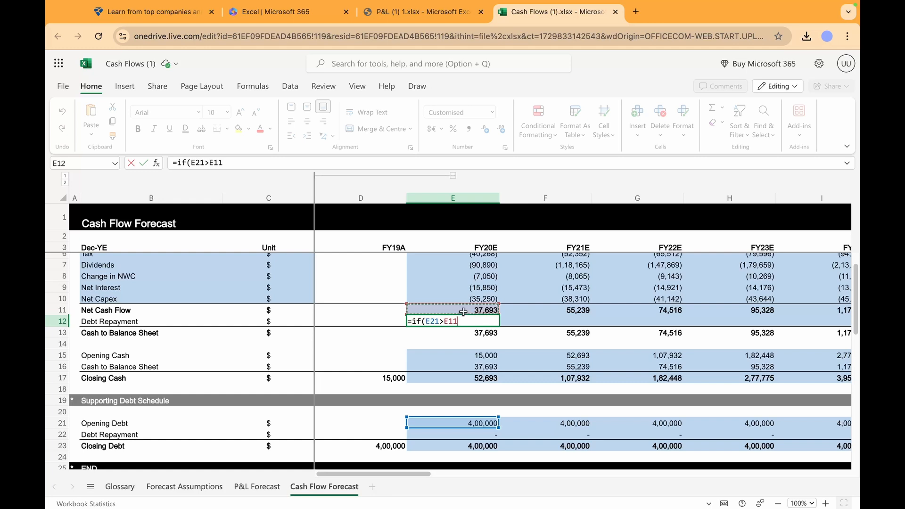
type(",")
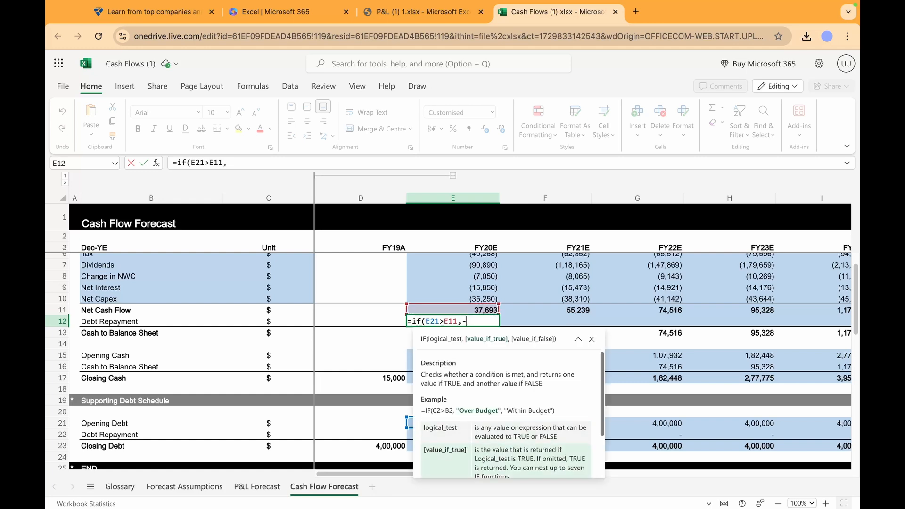
type("-")
left_click(476, 310)
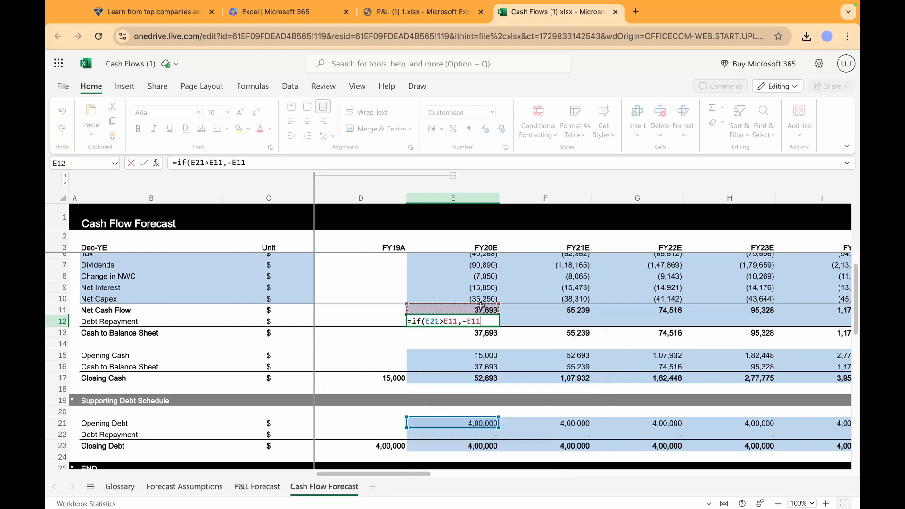
type(",")
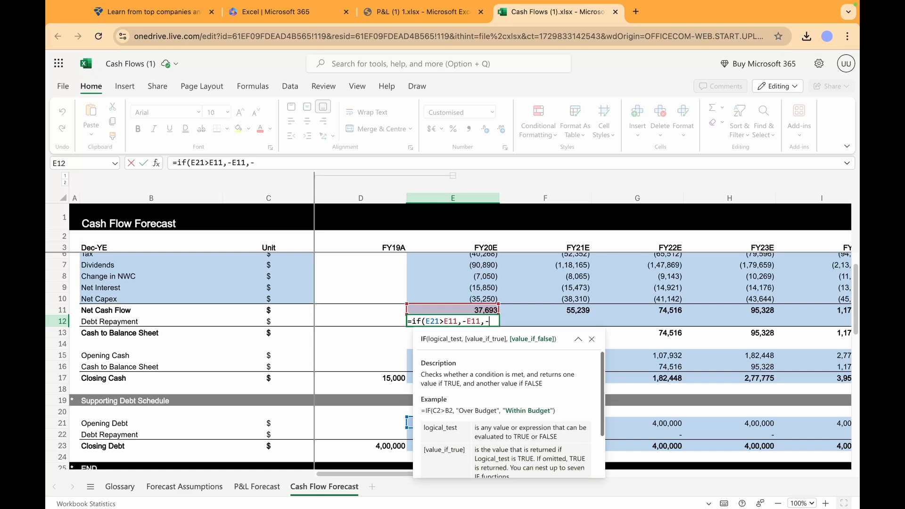
type("-")
left_click(409, 422)
type(")")
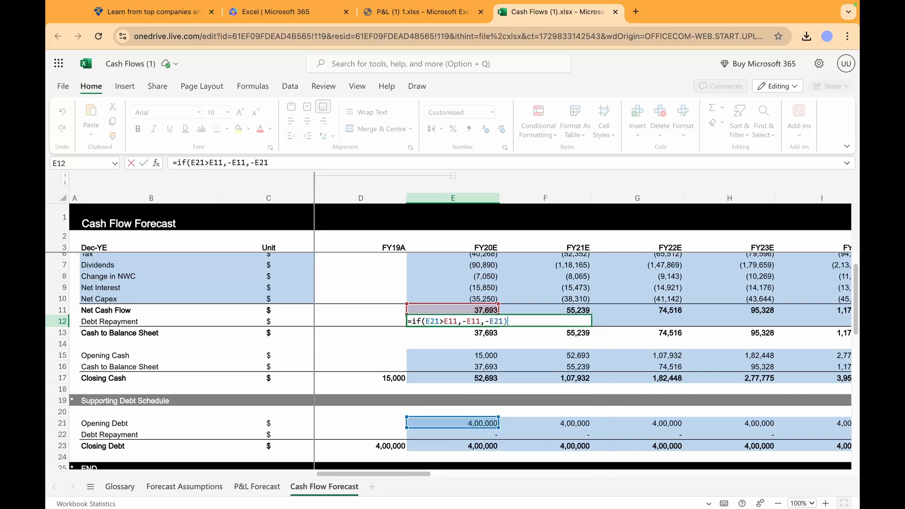
key("Return")
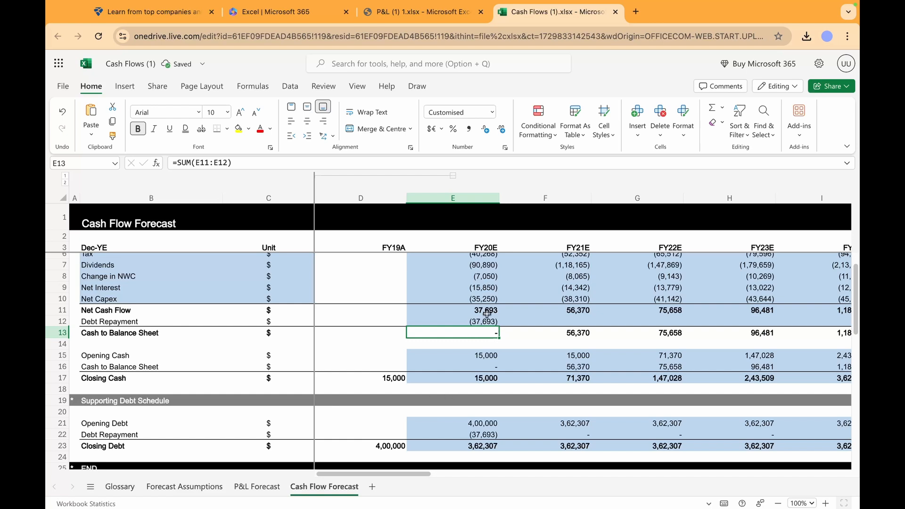
Step: Copy the Debt Repayment formula from E12 across FY21E to FY24E
left_click(487, 313)
left_click(495, 321)
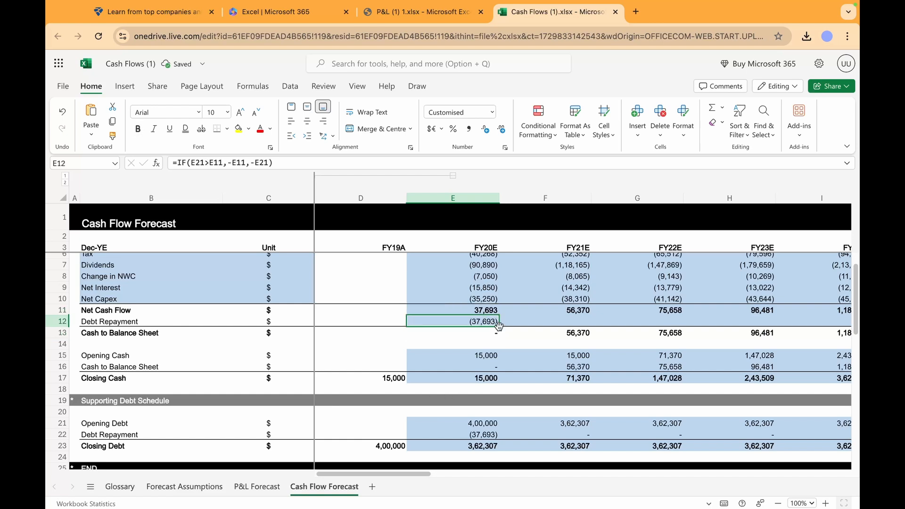
left_click_drag(499, 326, 828, 325)
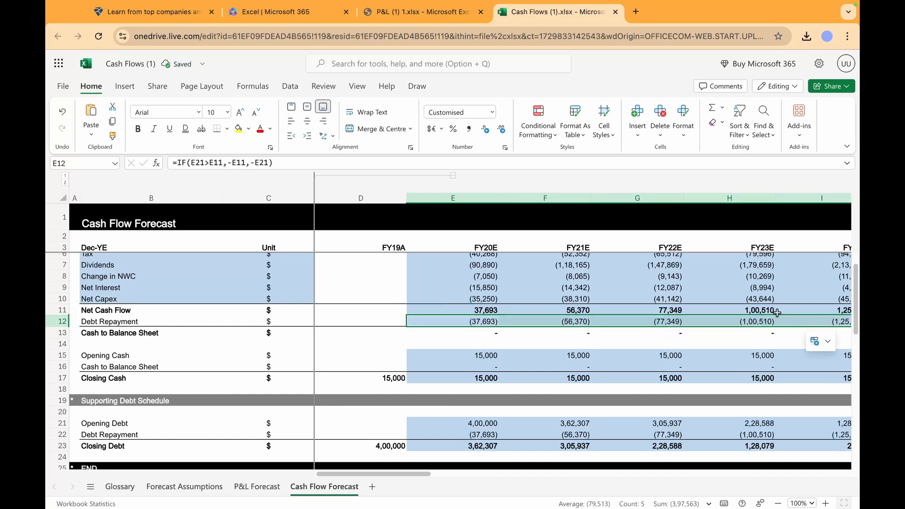
Step: Link the FY20E Net Interest in E28 of the P&L Forecast sheet to 'Cash Flow Forecast'!E9
scroll(754, 330, "up", 2)
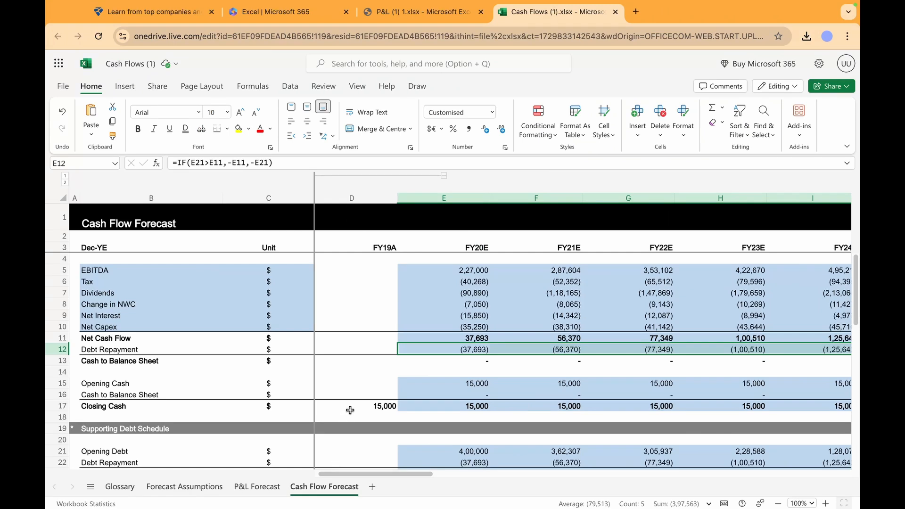
left_click(250, 487)
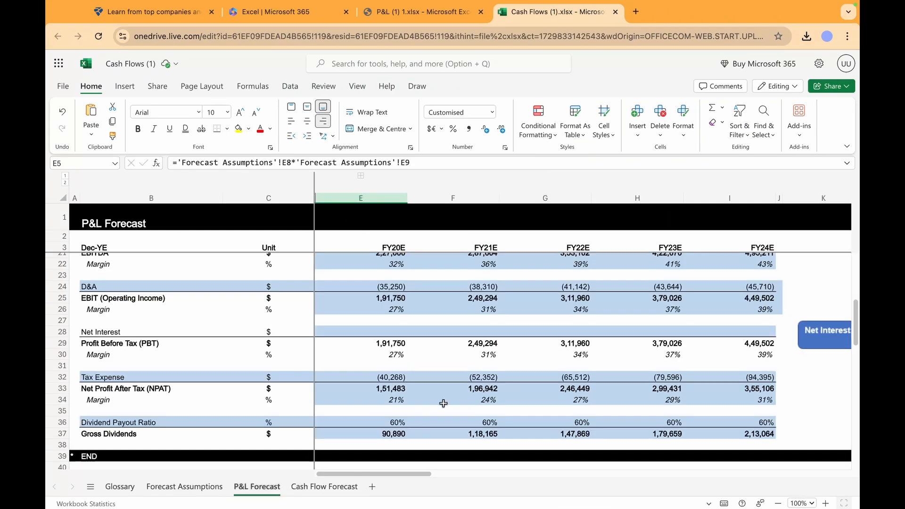
scroll(443, 404, "up", 6)
scroll(444, 376, "down", 10)
scroll(404, 386, "up", 4)
scroll(388, 394, "up", 1)
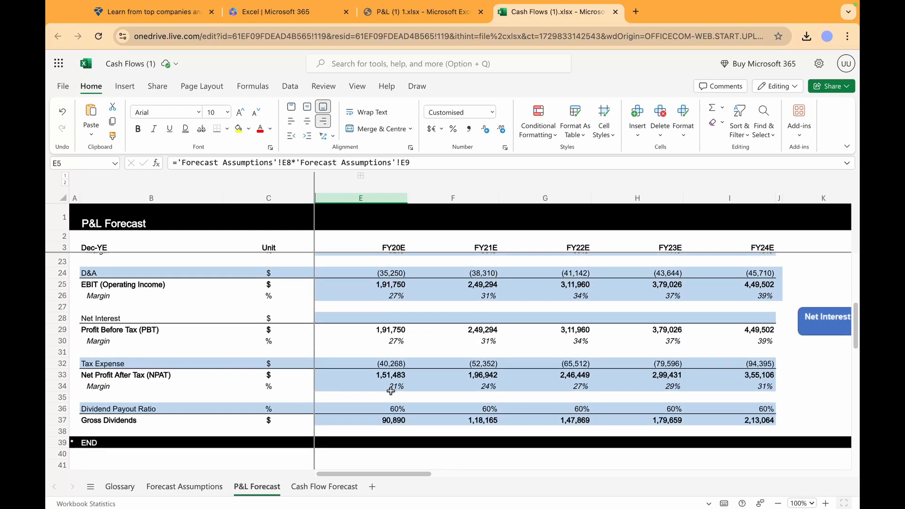
left_click(363, 314)
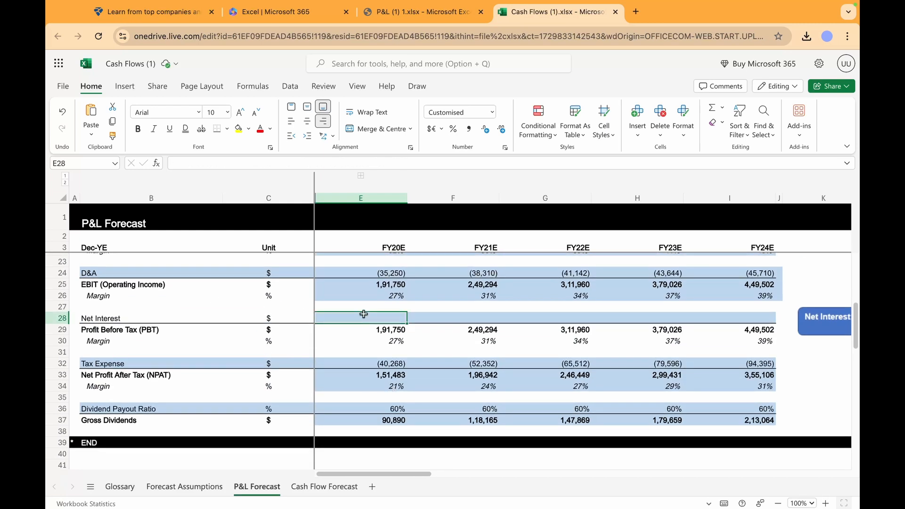
type("=")
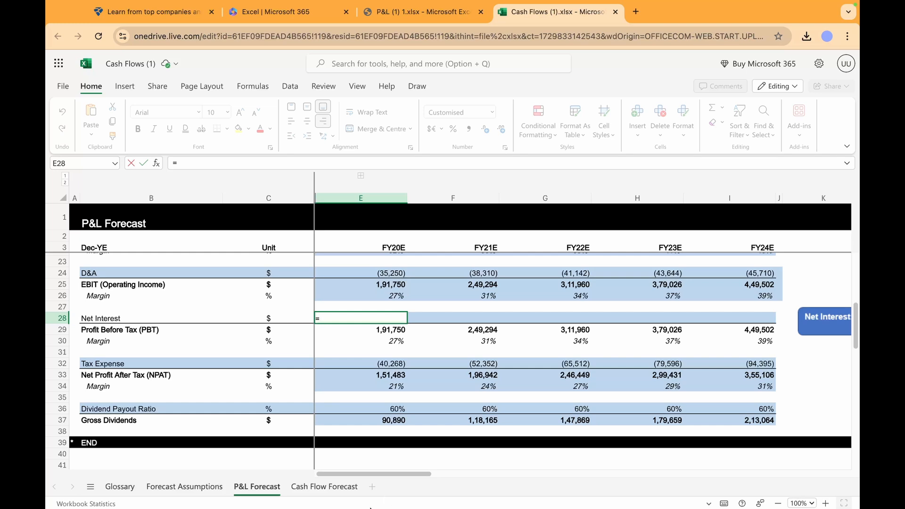
left_click(323, 488)
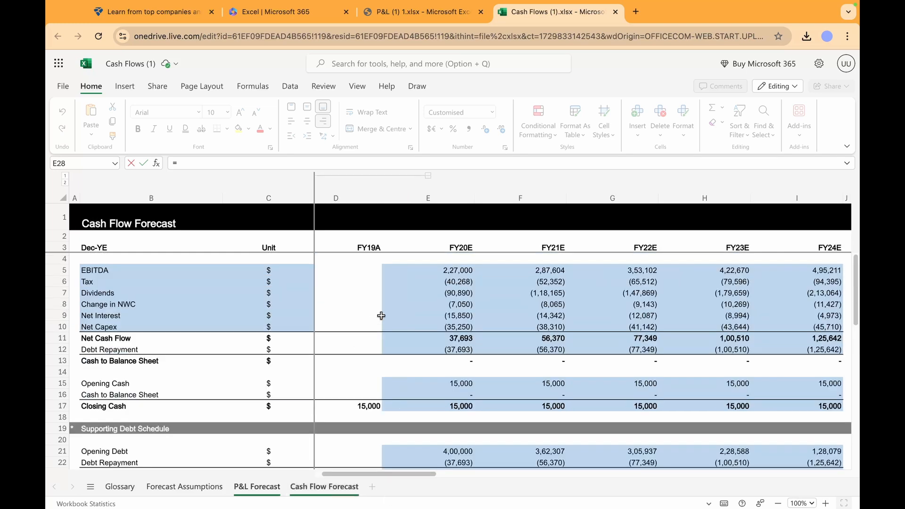
left_click(462, 315)
key("Return")
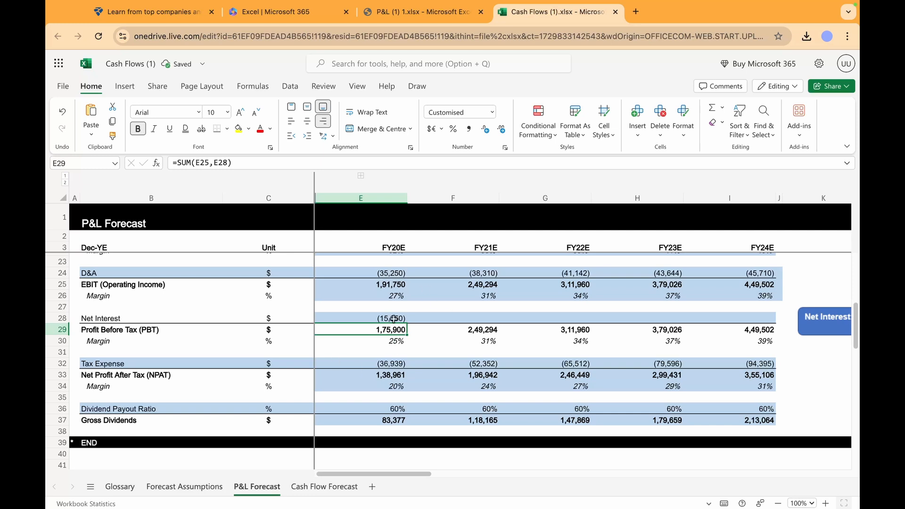
Step: Copy the Net Interest link from E28 across FY21E to FY24E and review the updated Cash Flow Forecast sheet
left_click(393, 320)
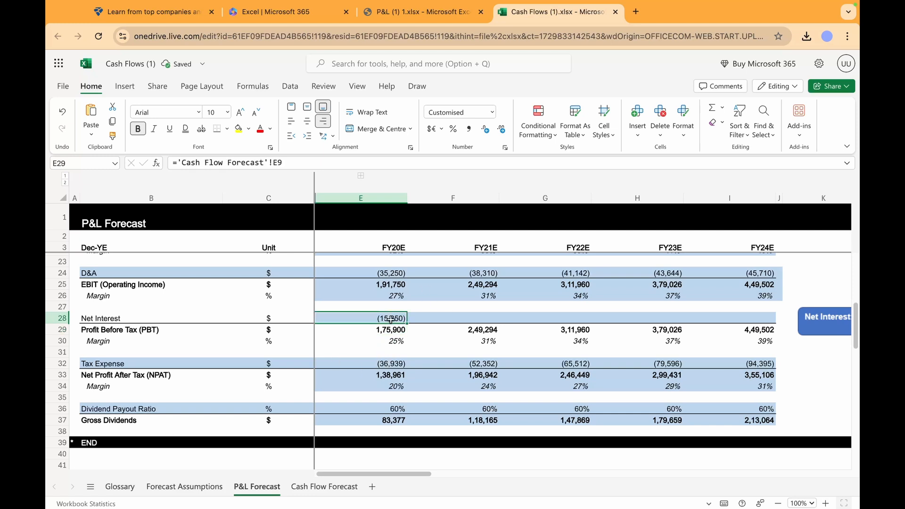
left_click_drag(406, 320, 773, 321)
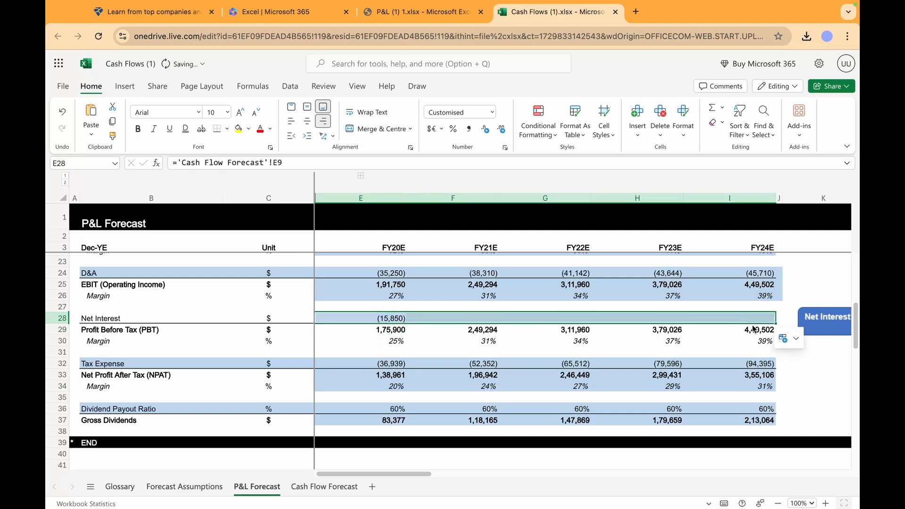
left_click(325, 488)
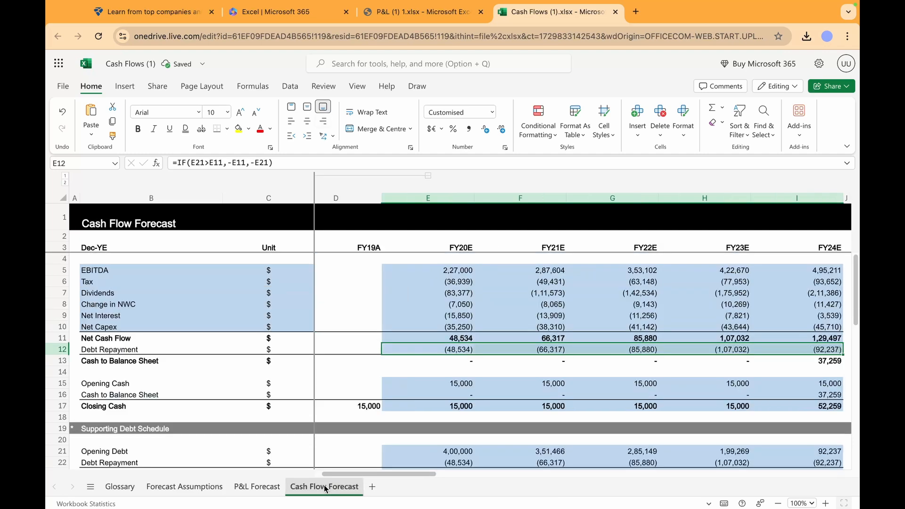